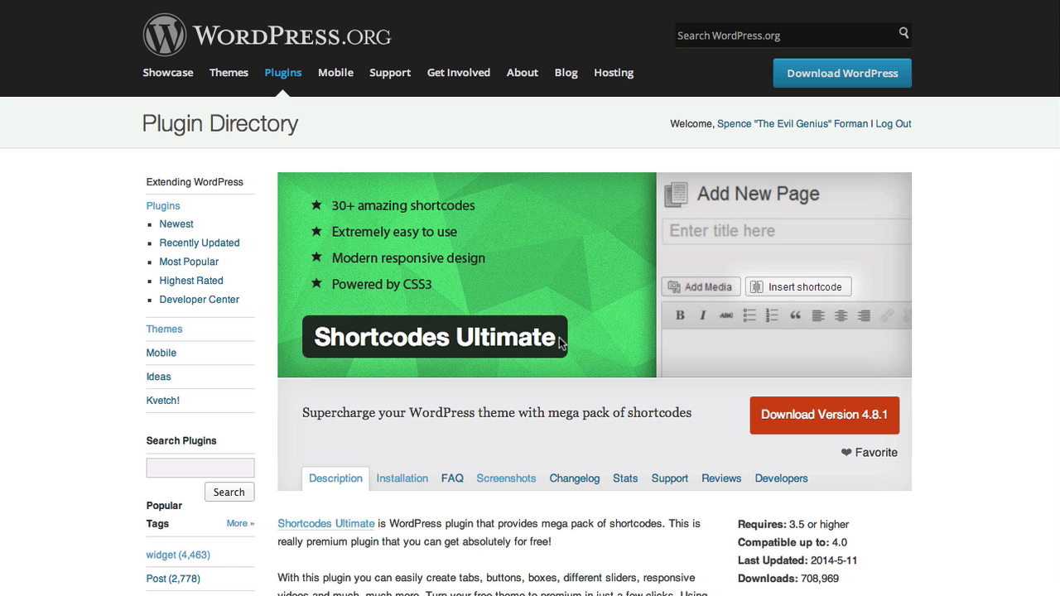
Look over the Shortcodes Ultimate listing in the plugin directory and open the Shortcodes Ultimate page on the demo site
{"action": "scroll", "coordinate": [712, 383], "scroll_direction": "down", "scroll_amount": 5}
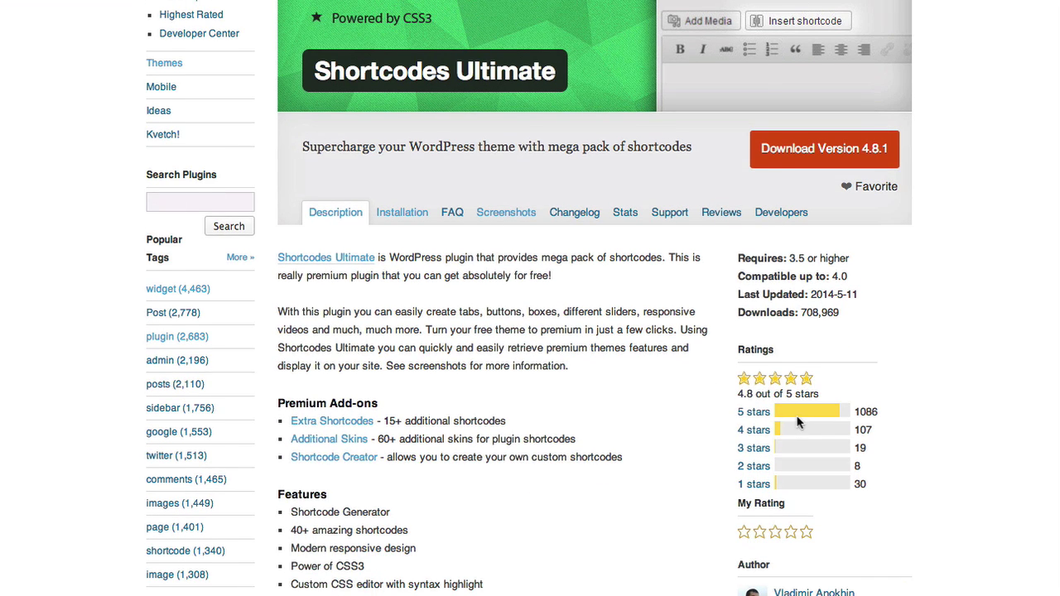
{"action": "scroll", "coordinate": [799, 447], "scroll_direction": "down", "scroll_amount": 1}
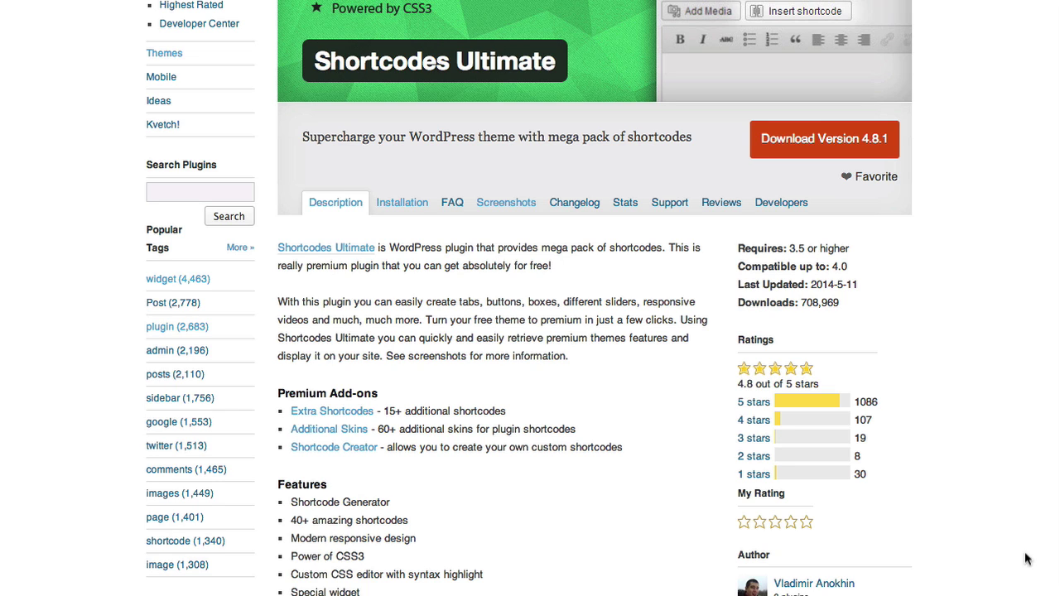
{"action": "left_click", "coordinate": [848, 177]}
{"action": "scroll", "coordinate": [1009, 306], "scroll_direction": "up", "scroll_amount": 5}
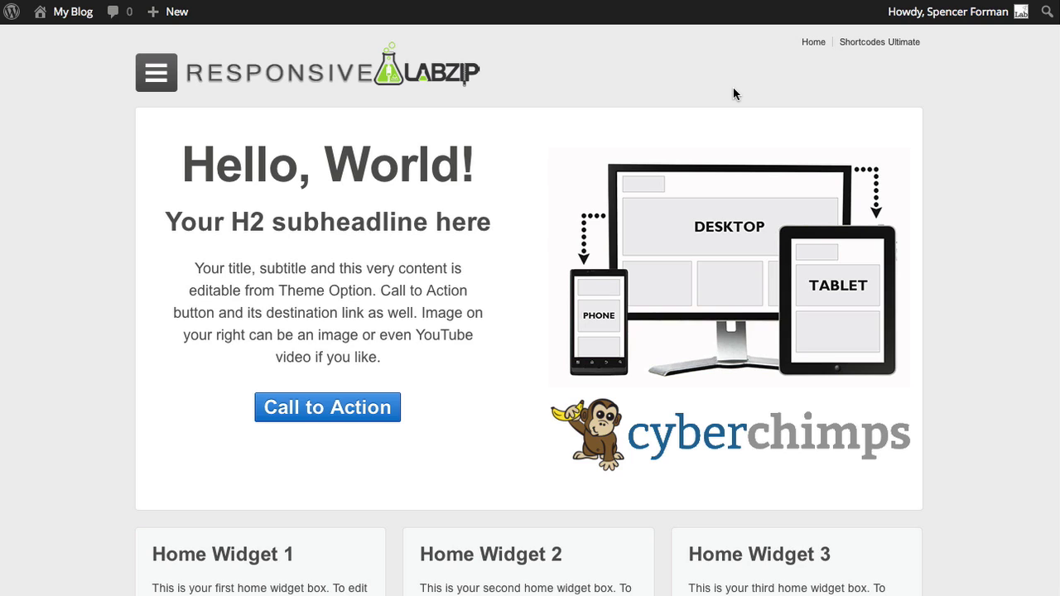
{"action": "left_click", "coordinate": [852, 43]}
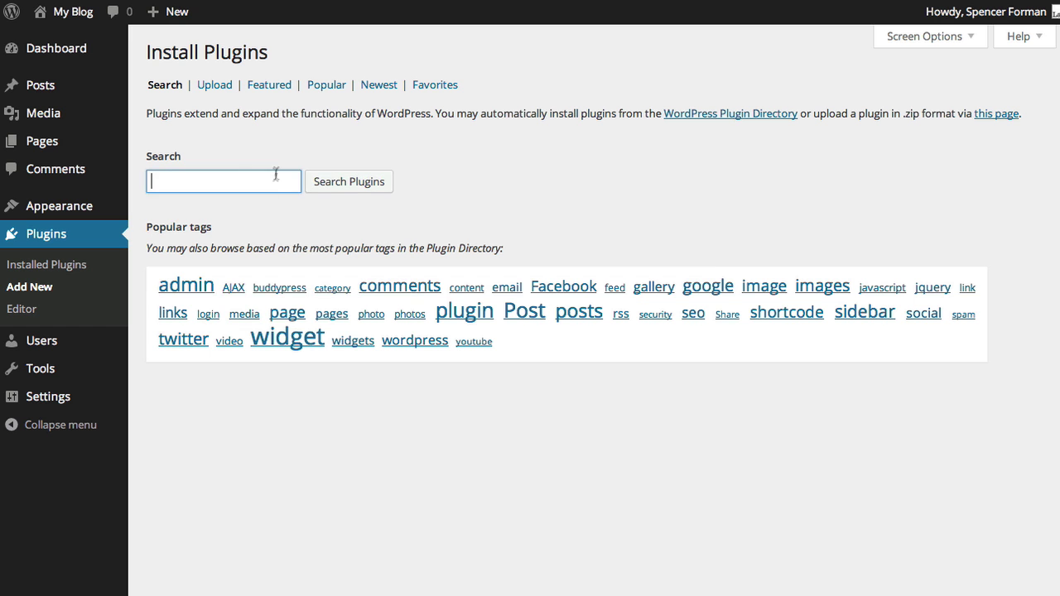
Search the plugin installer for "shortcodes ultimate"
{"action": "type", "text": "shor"}
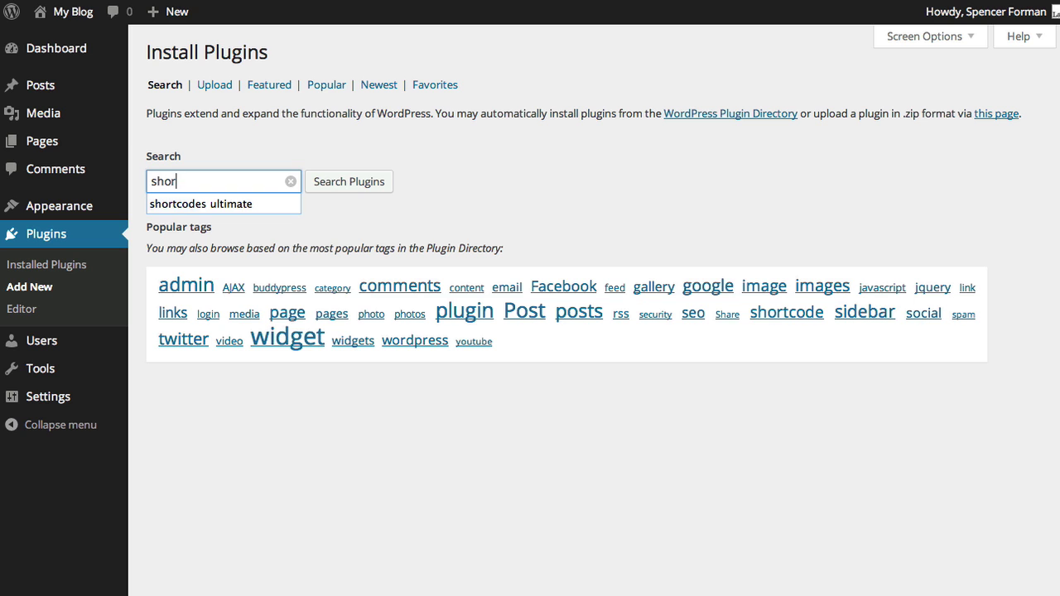
{"action": "key", "text": "Down"}
{"action": "key", "text": "Return"}
{"action": "left_click", "coordinate": [307, 184]}
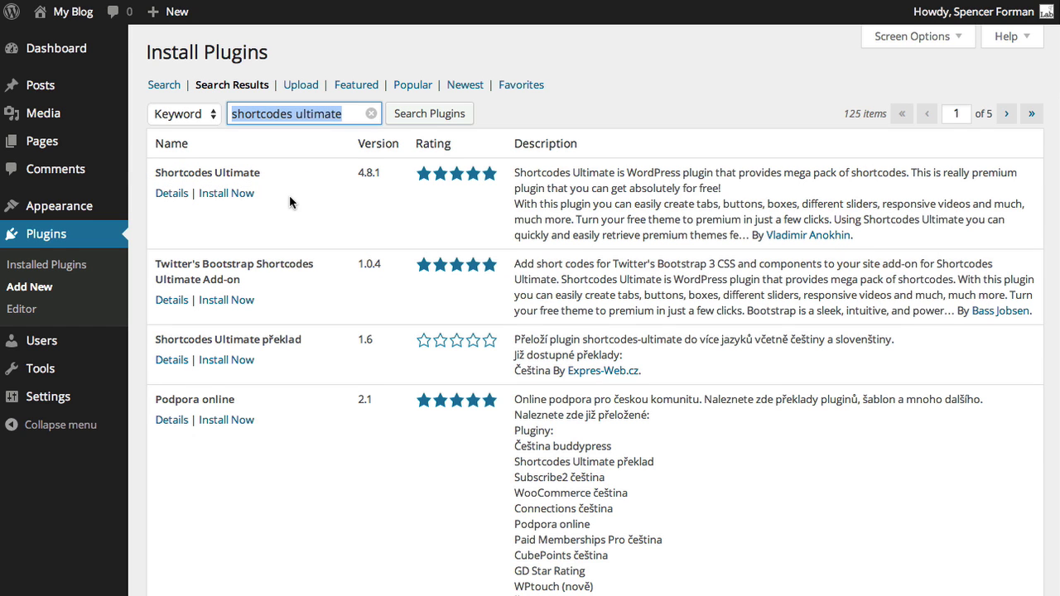
Install the Shortcodes Ultimate plugin and activate it
{"action": "left_click", "coordinate": [241, 195]}
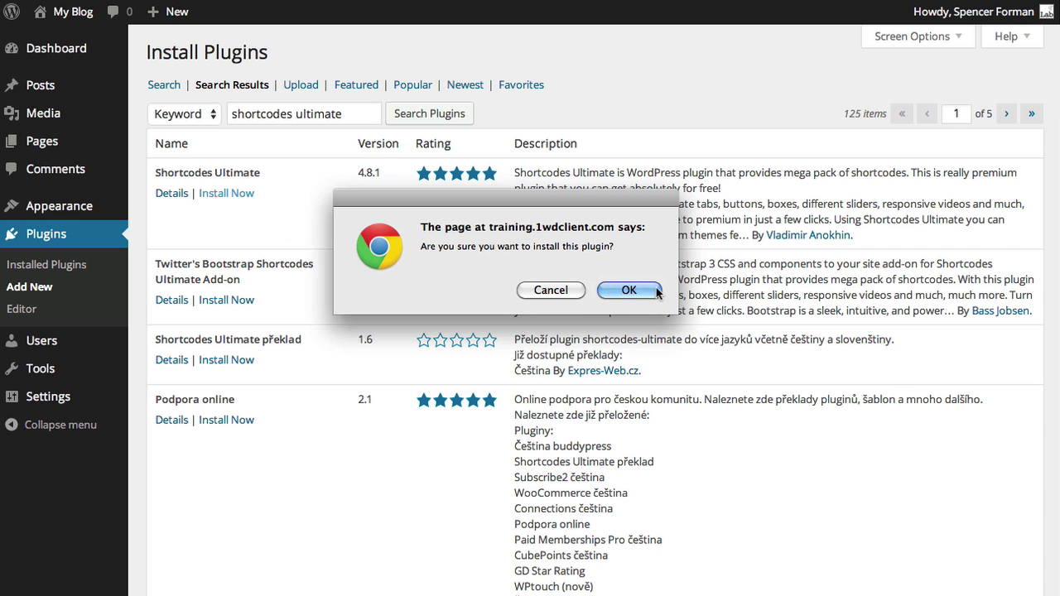
{"action": "left_click", "coordinate": [658, 291]}
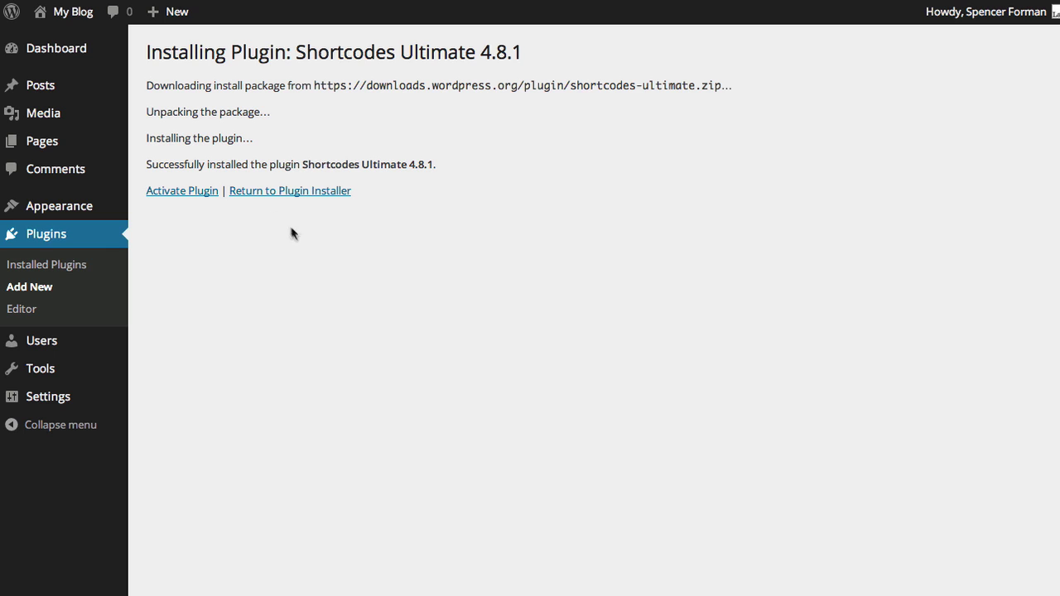
{"action": "left_click", "coordinate": [215, 191]}
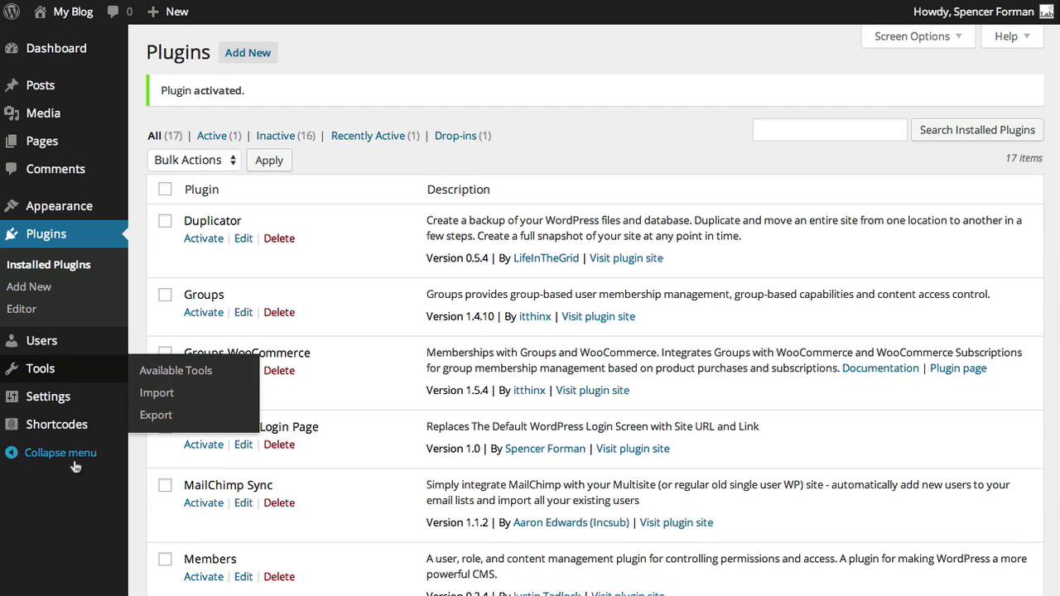
Review the About, Settings and Custom CSS pages of the Shortcodes plugin configuration
{"action": "mouse_move", "coordinate": [66, 432]}
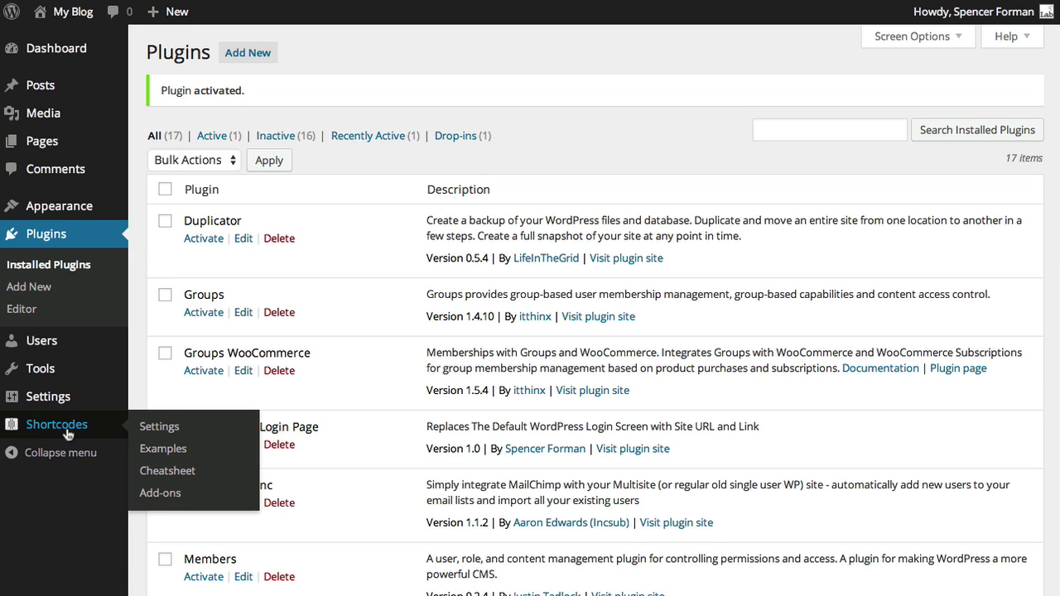
{"action": "left_click", "coordinate": [66, 432]}
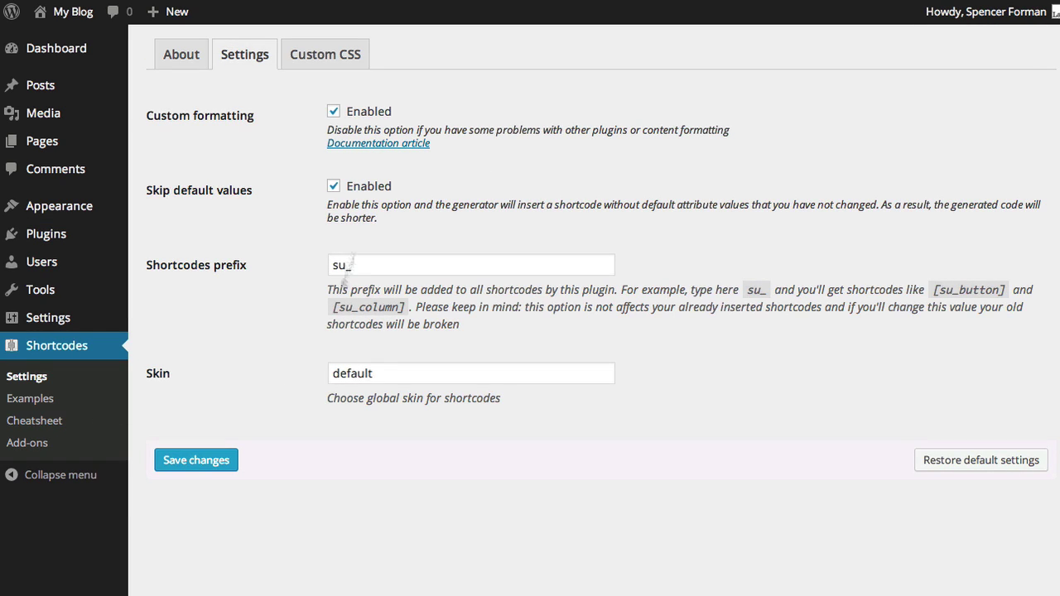
{"action": "left_click", "coordinate": [175, 60]}
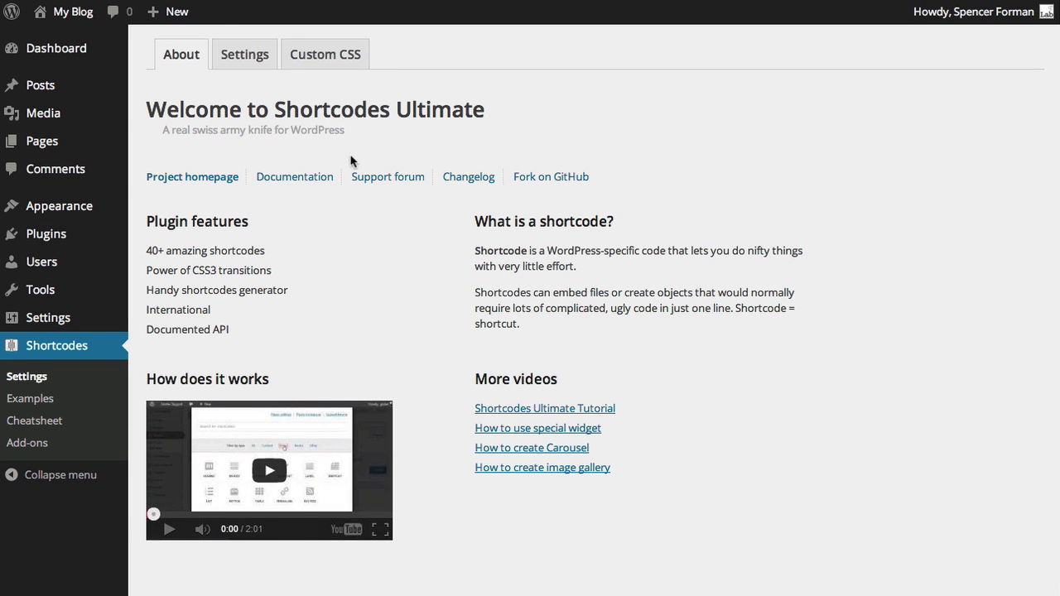
{"action": "left_click", "coordinate": [249, 55]}
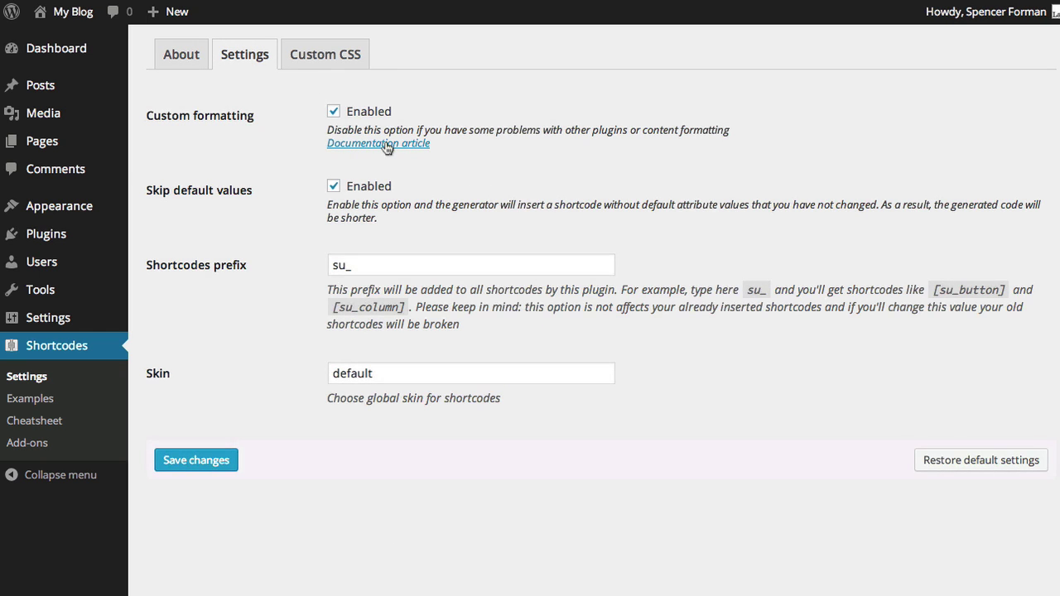
{"action": "left_click", "coordinate": [347, 54]}
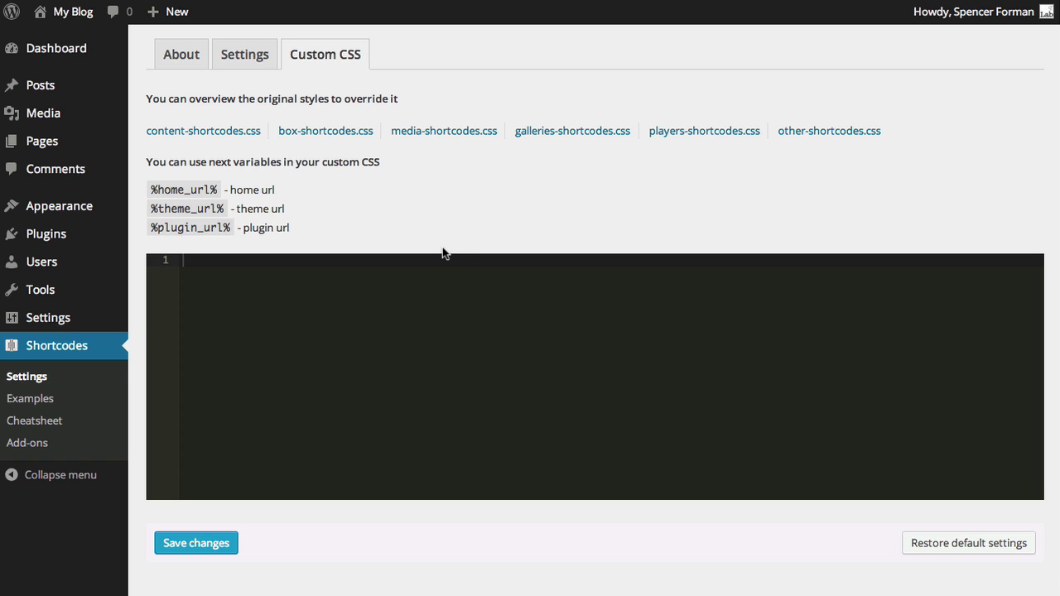
{"action": "left_click", "coordinate": [189, 59]}
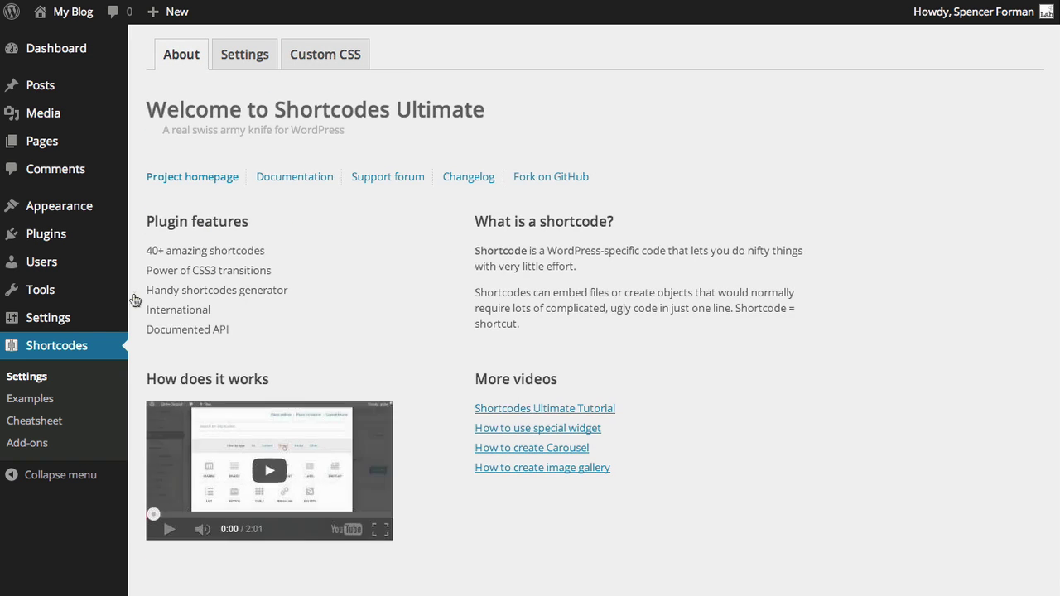
Open the plugin's Unlimited buttons example and look through its button sizes, colors and background styles
{"action": "left_click", "coordinate": [51, 398]}
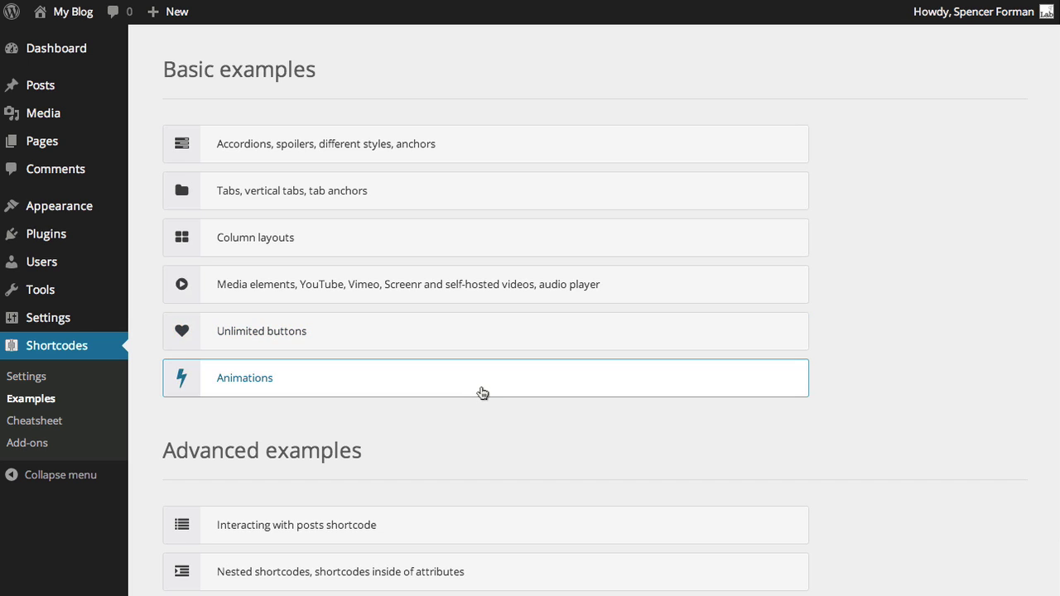
{"action": "scroll", "coordinate": [482, 391], "scroll_direction": "down", "scroll_amount": 2}
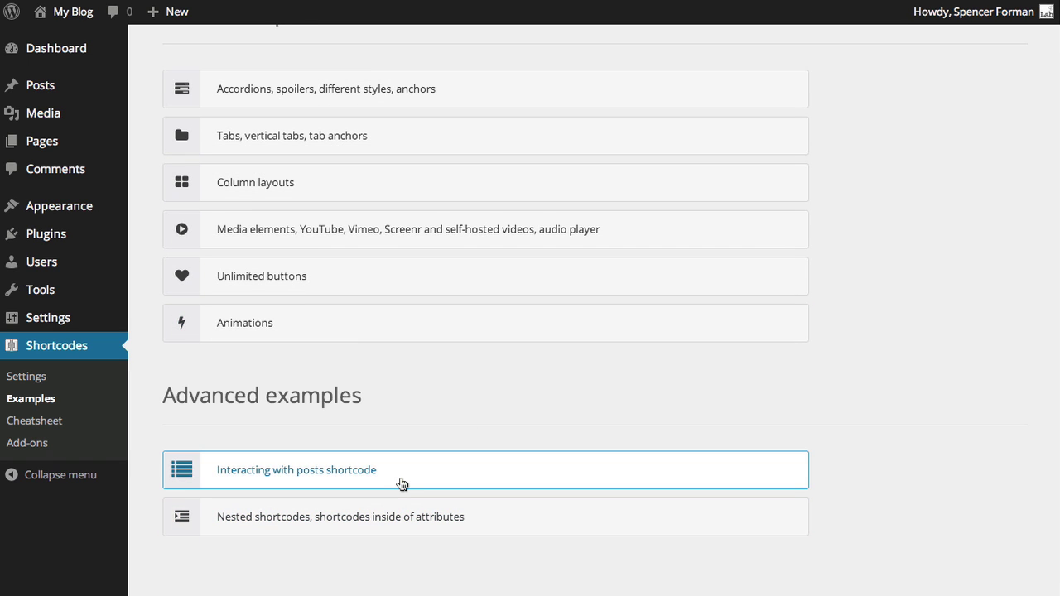
{"action": "left_click", "coordinate": [387, 270]}
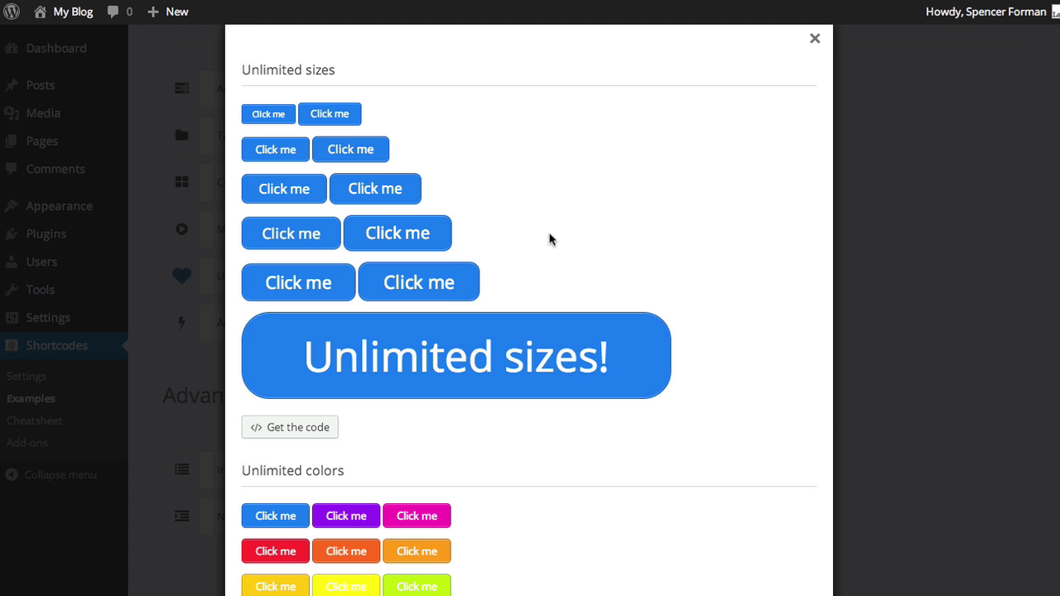
{"action": "scroll", "coordinate": [682, 229], "scroll_direction": "down", "scroll_amount": 10}
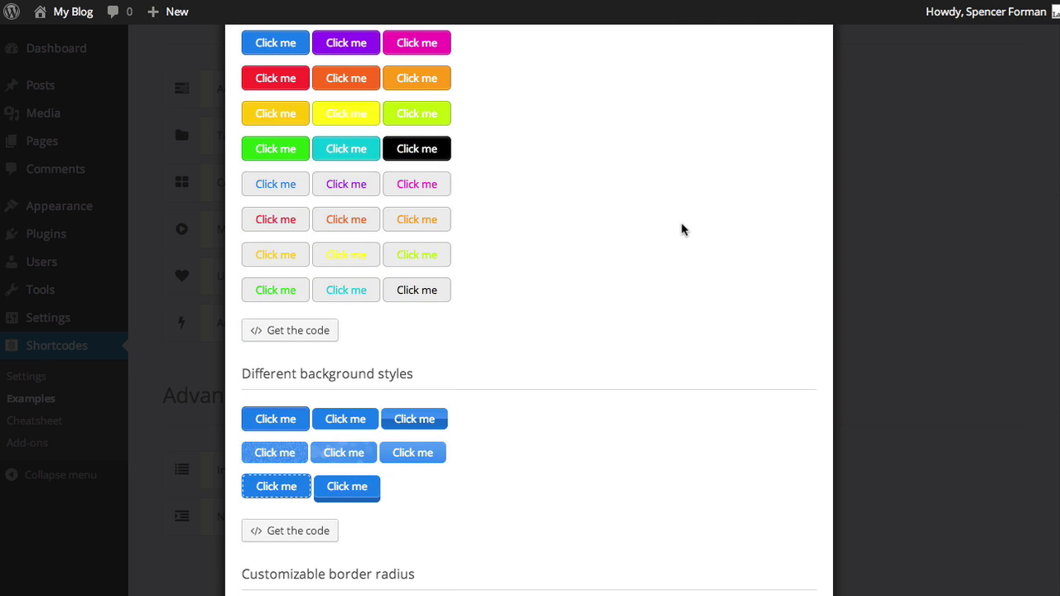
{"action": "scroll", "coordinate": [682, 229], "scroll_direction": "up", "scroll_amount": 6}
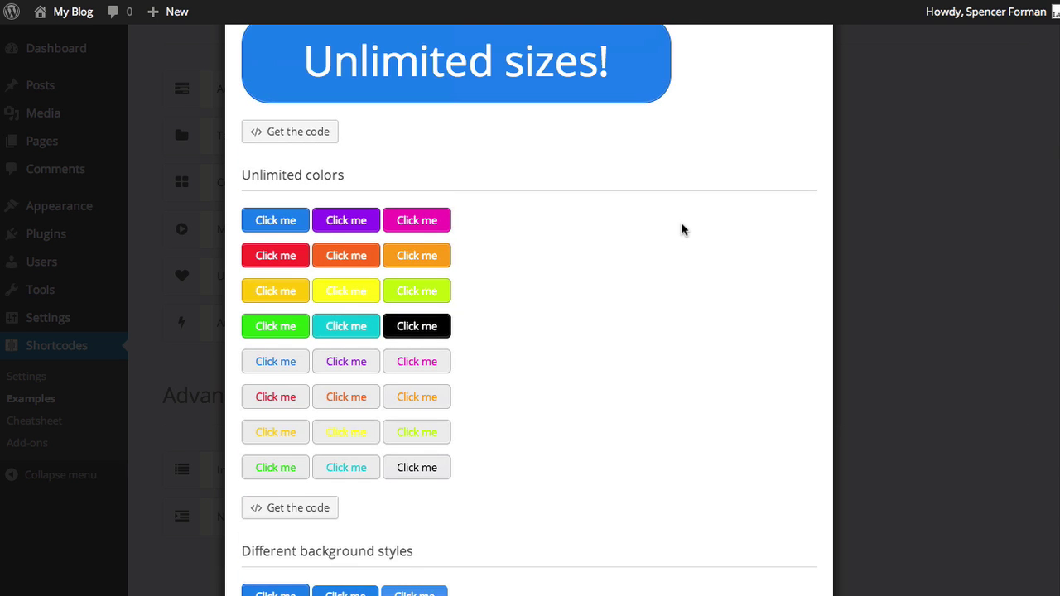
{"action": "scroll", "coordinate": [681, 230], "scroll_direction": "up", "scroll_amount": 3}
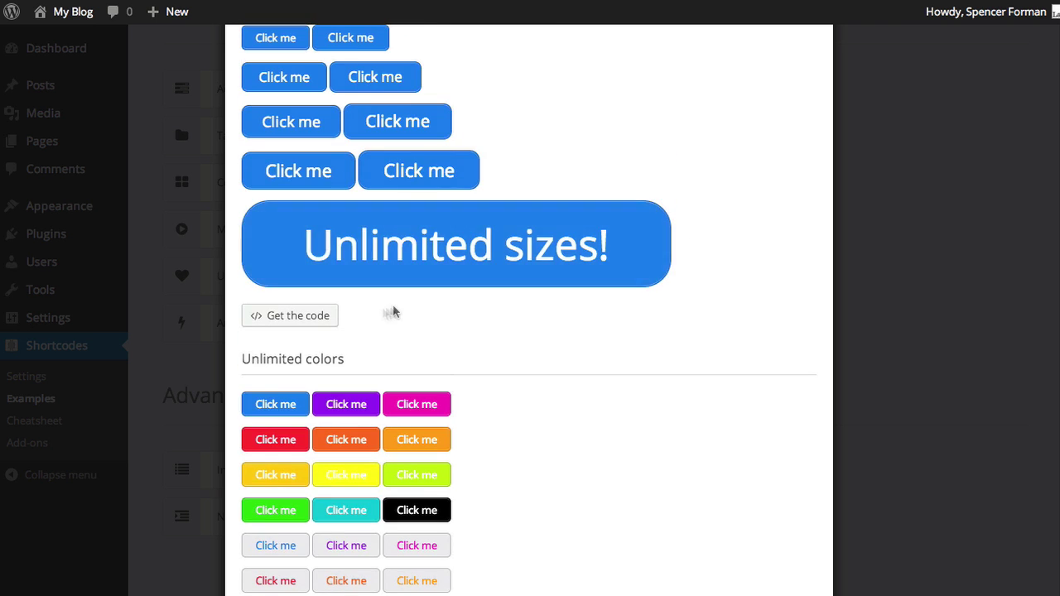
Show the code of the Unlimited sizes example and examine the opening tag of the size 7 button shortcode
{"action": "left_click", "coordinate": [327, 318]}
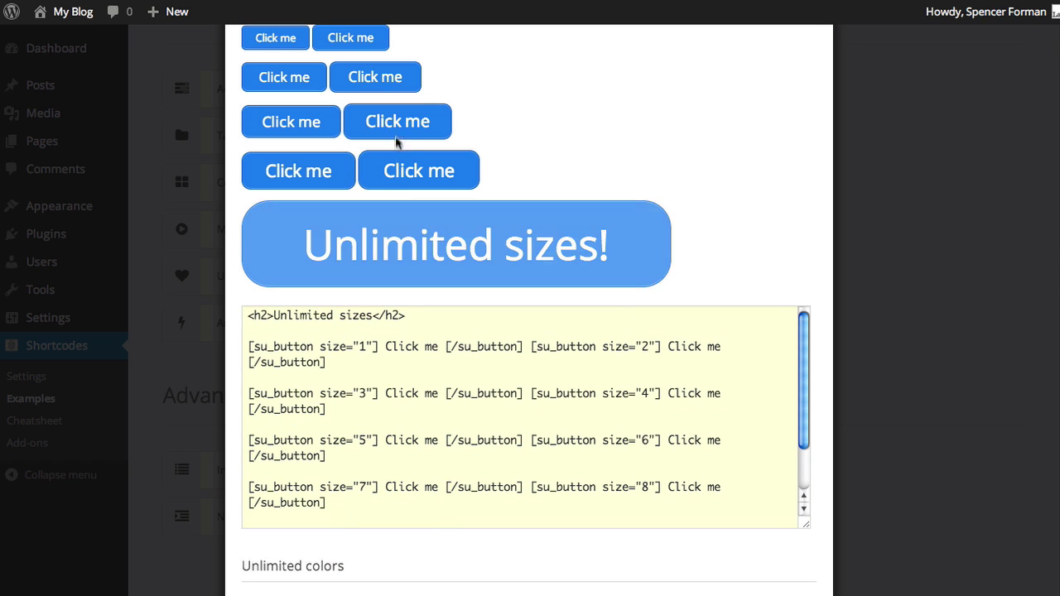
{"action": "left_click", "coordinate": [257, 331]}
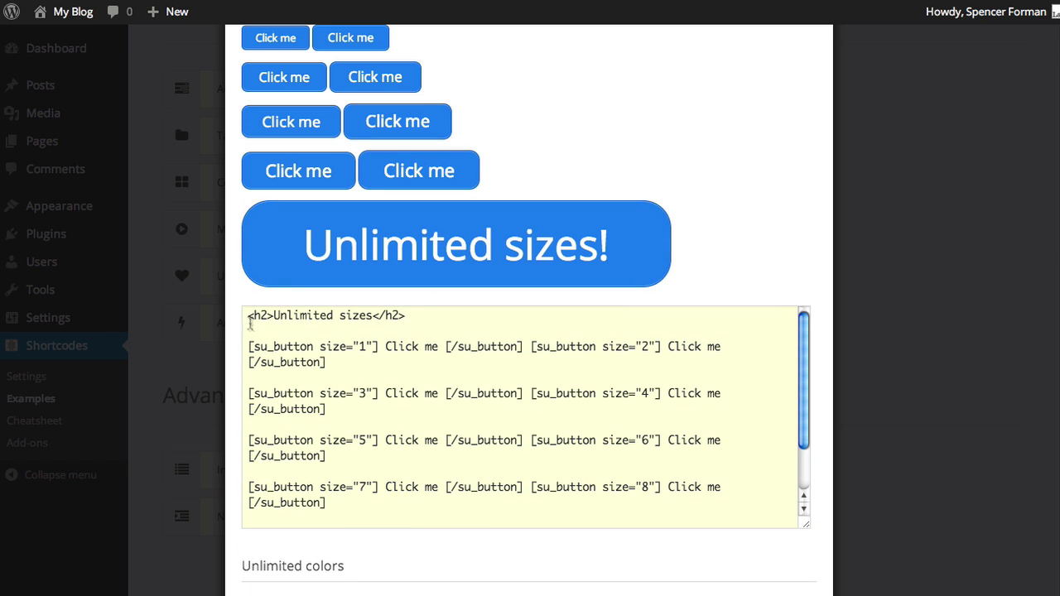
{"action": "left_click_drag", "start_coordinate": [250, 315], "coordinate": [356, 404]}
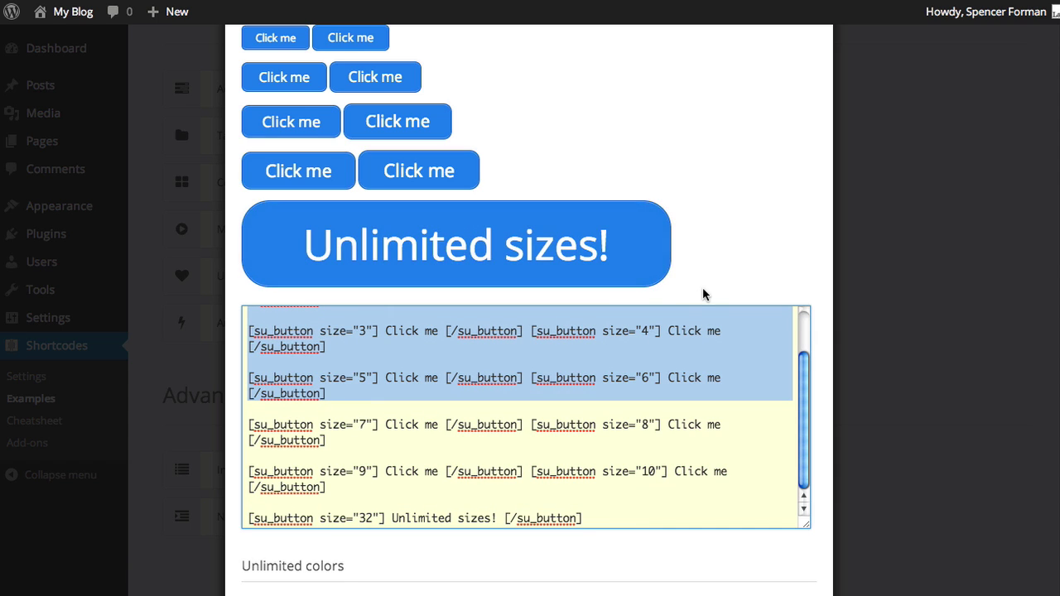
{"action": "left_click", "coordinate": [503, 426]}
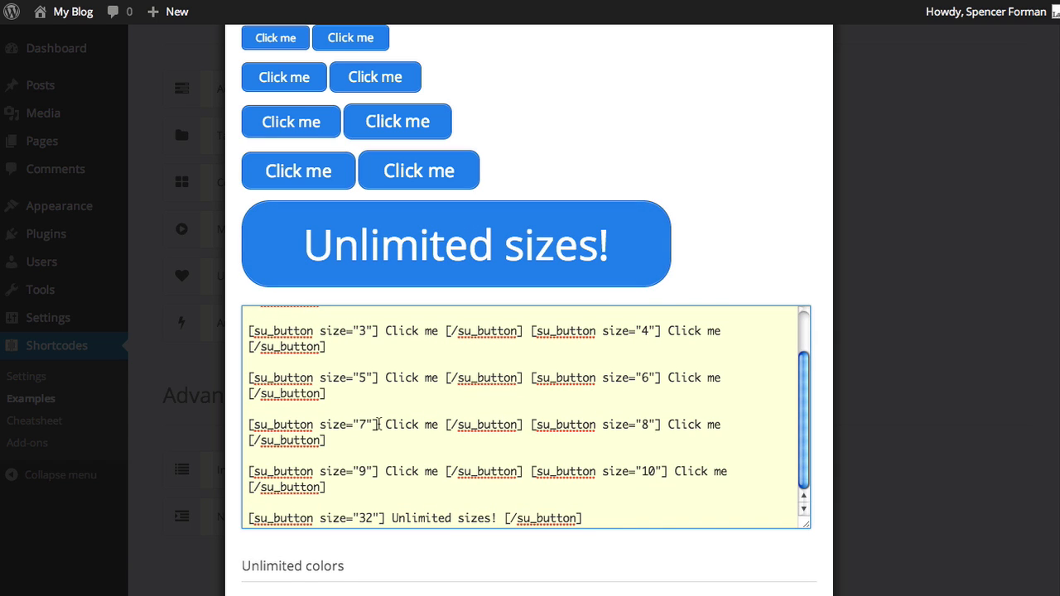
{"action": "left_click_drag", "start_coordinate": [379, 423], "coordinate": [246, 424]}
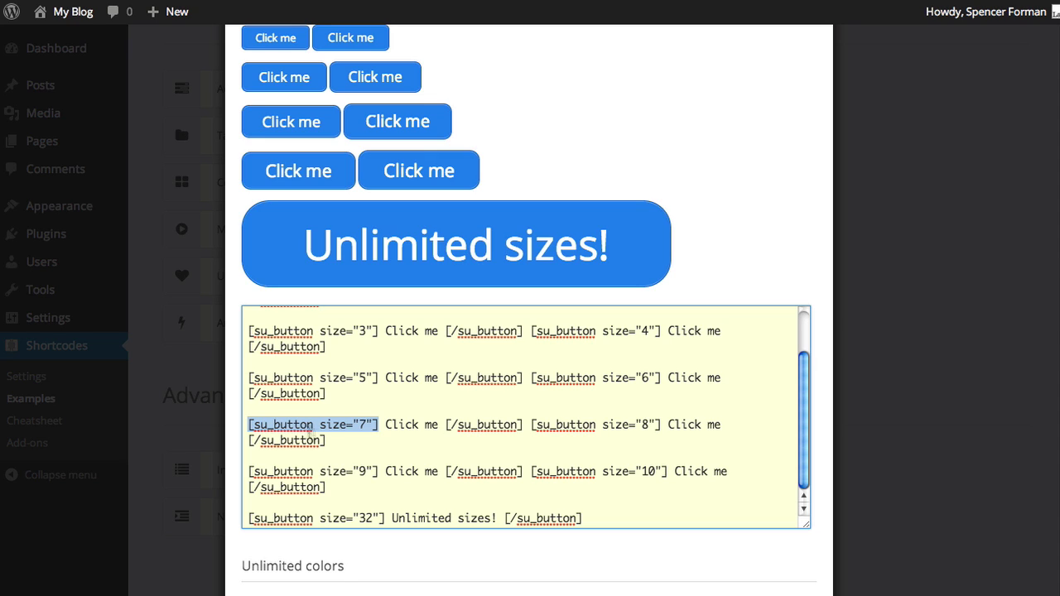
{"action": "left_click", "coordinate": [333, 443]}
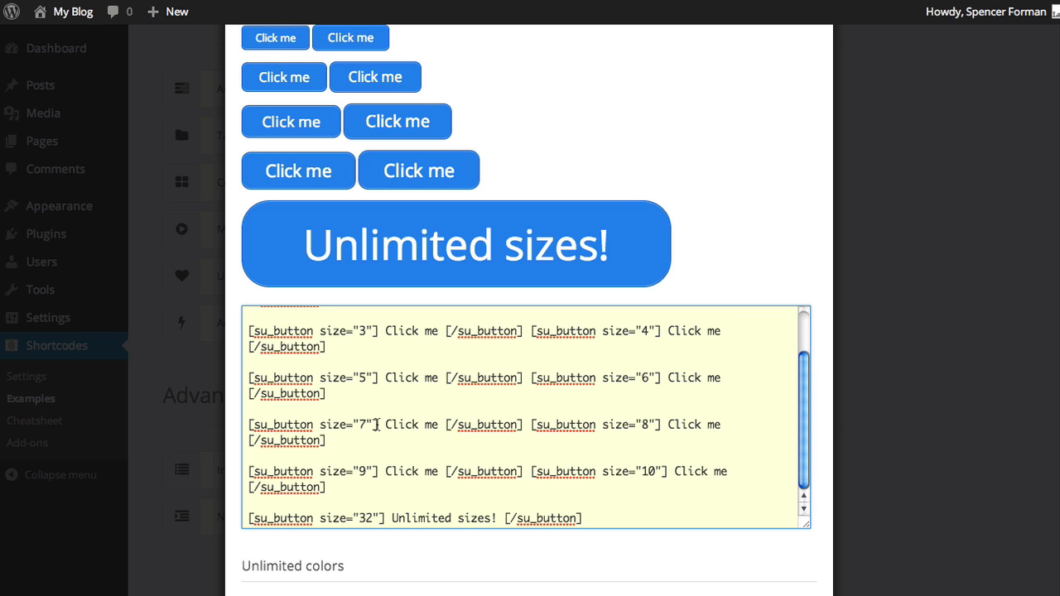
{"action": "left_click_drag", "start_coordinate": [378, 425], "coordinate": [234, 423]}
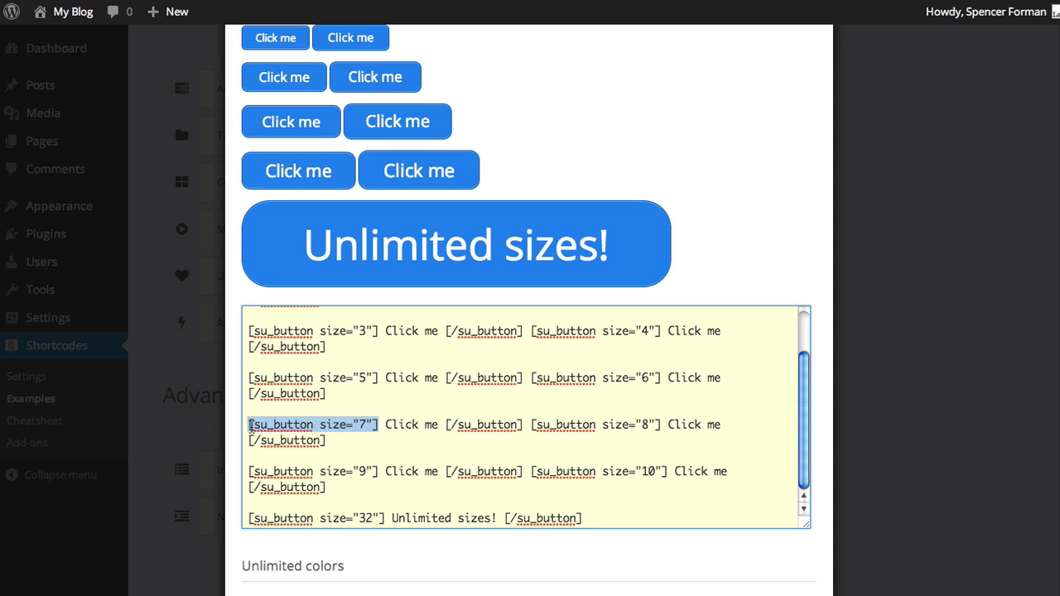
{"action": "left_click", "coordinate": [250, 426]}
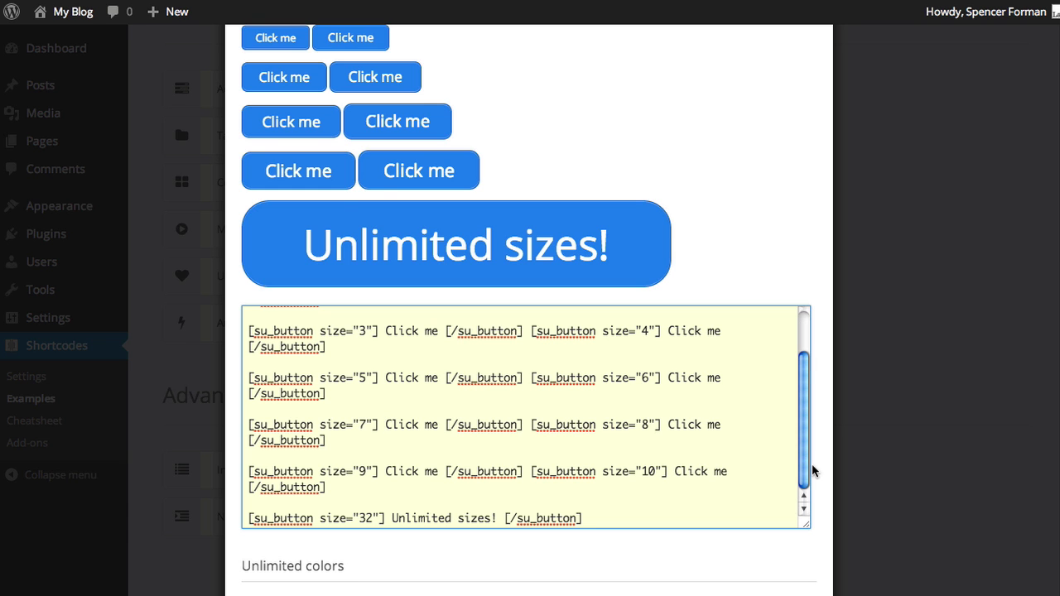
{"action": "scroll", "coordinate": [812, 470], "scroll_direction": "down", "scroll_amount": 10}
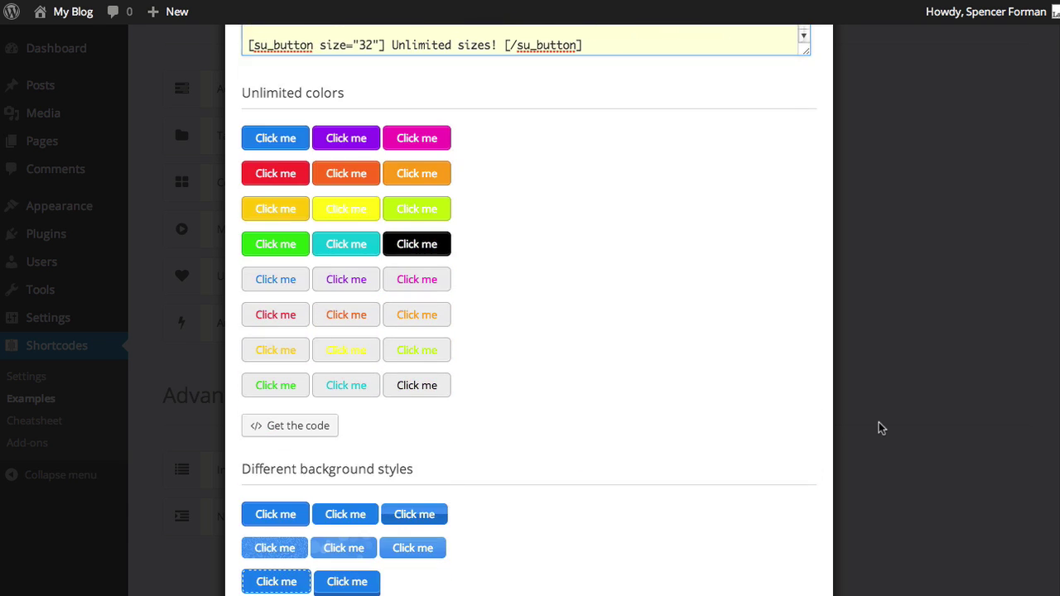
{"action": "left_click", "coordinate": [881, 428]}
{"action": "scroll", "coordinate": [462, 310], "scroll_direction": "up", "scroll_amount": 2}
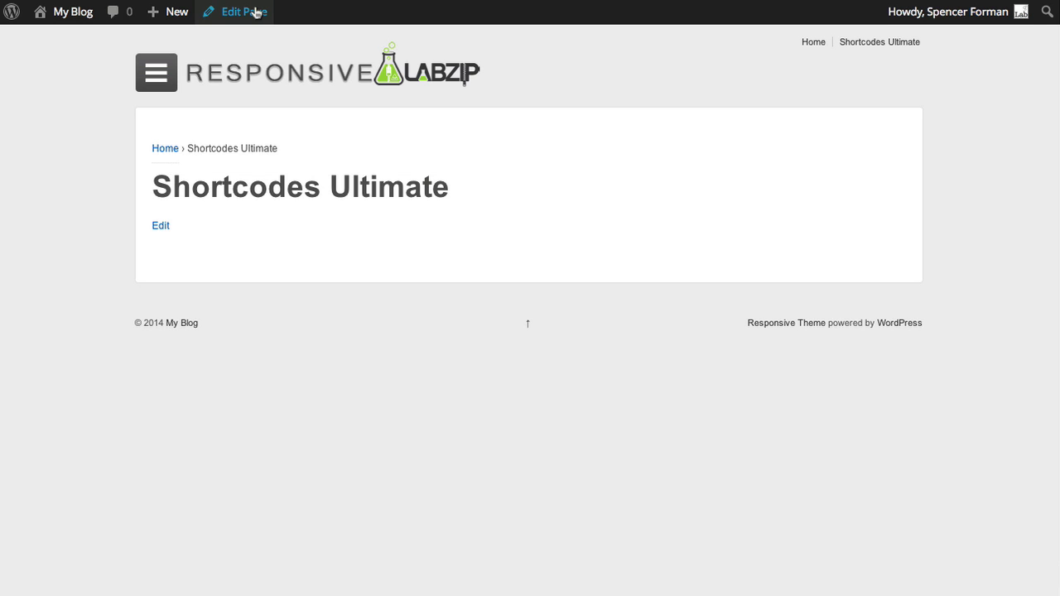
Open the Shortcodes Ultimate page for editing and bring up the settings of the Button shortcode for insertion
{"action": "left_click", "coordinate": [256, 12]}
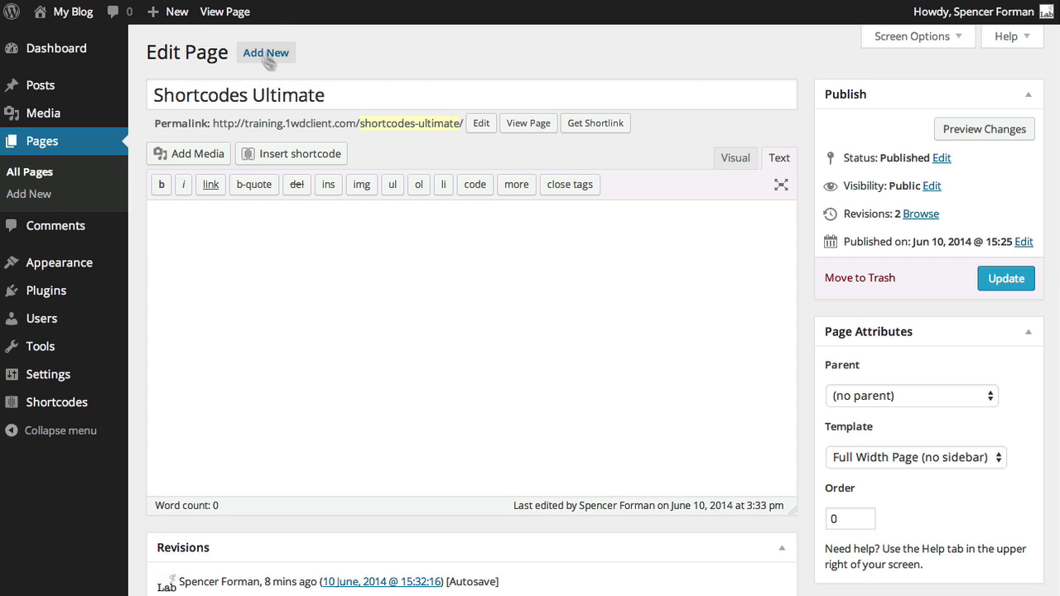
{"action": "left_click", "coordinate": [282, 162]}
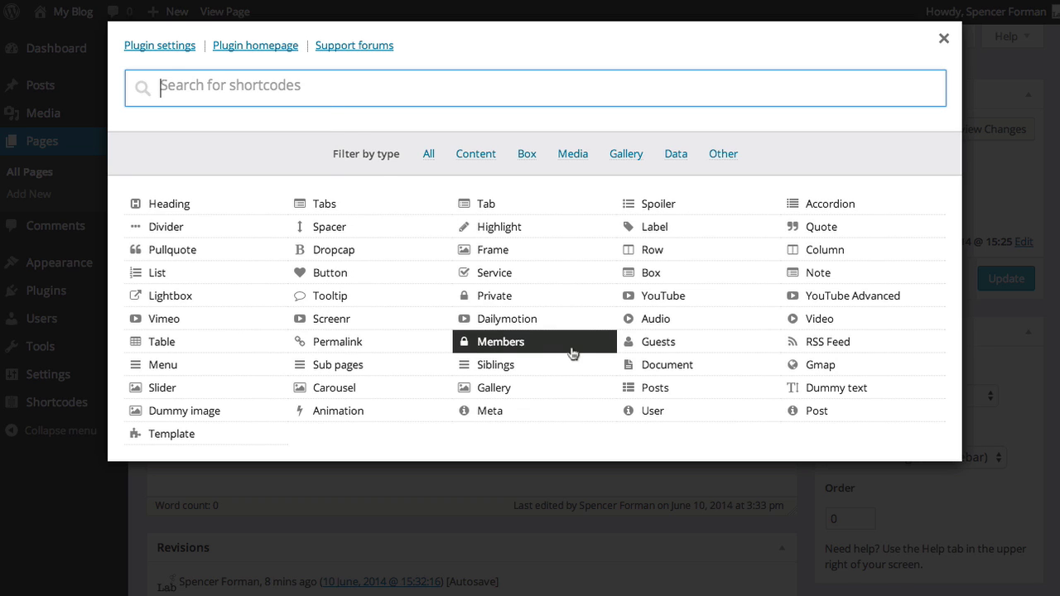
{"action": "left_click", "coordinate": [369, 278]}
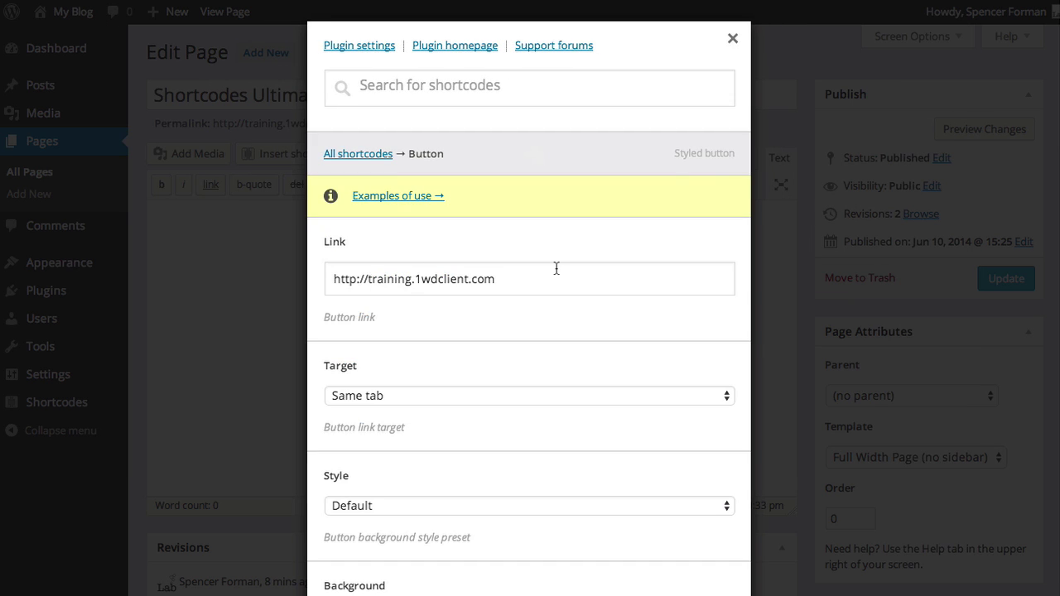
Review the button shortcode's link field and the available choices for its target and background style preset
{"action": "scroll", "coordinate": [556, 268], "scroll_direction": "down", "scroll_amount": 3}
{"action": "triple_click", "coordinate": [511, 175]}
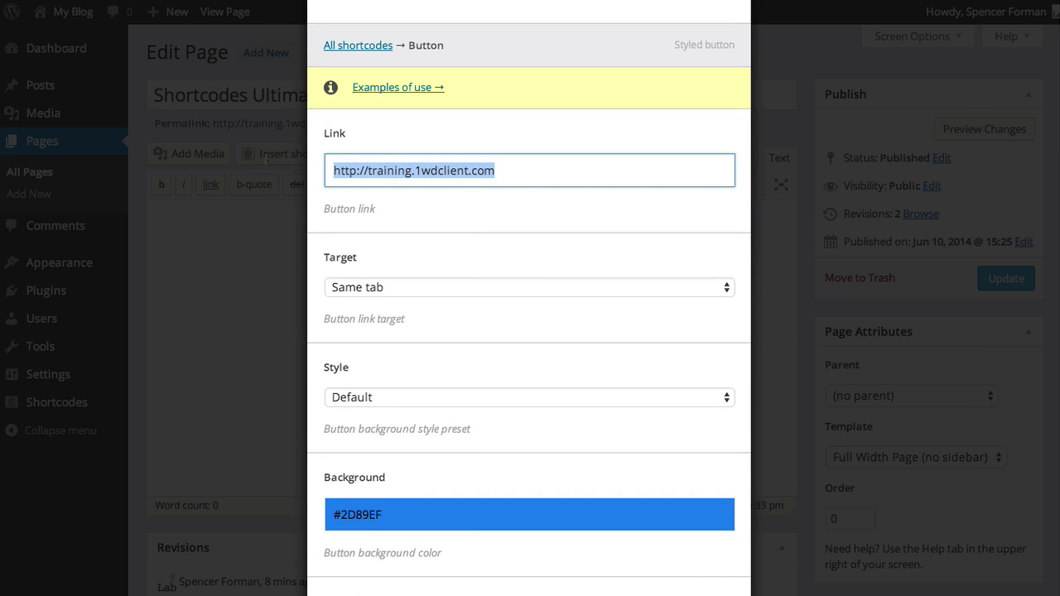
{"action": "left_click", "coordinate": [461, 288]}
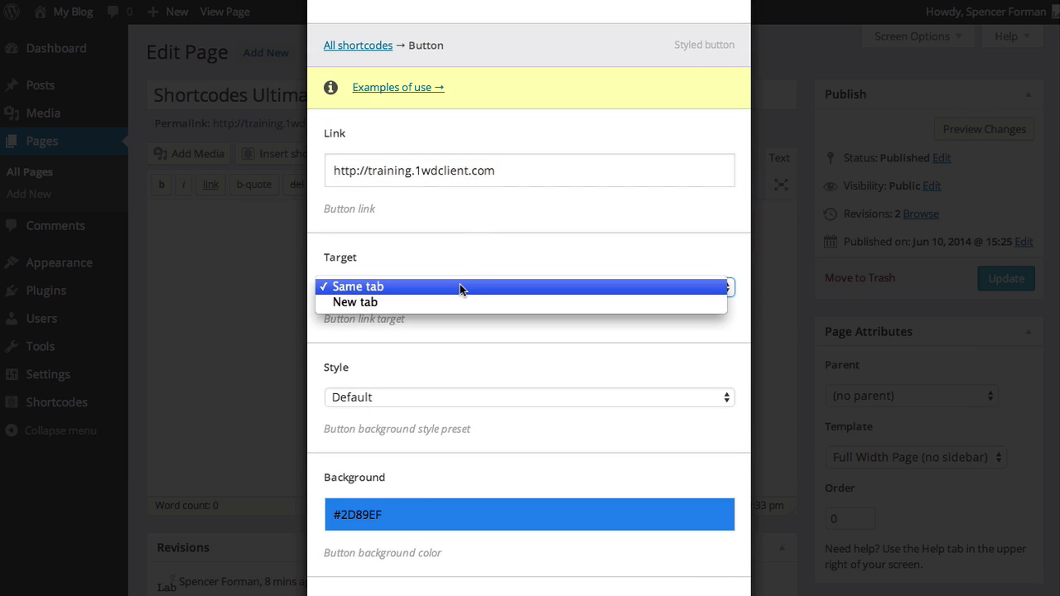
{"action": "left_click", "coordinate": [464, 259]}
{"action": "left_click", "coordinate": [461, 400]}
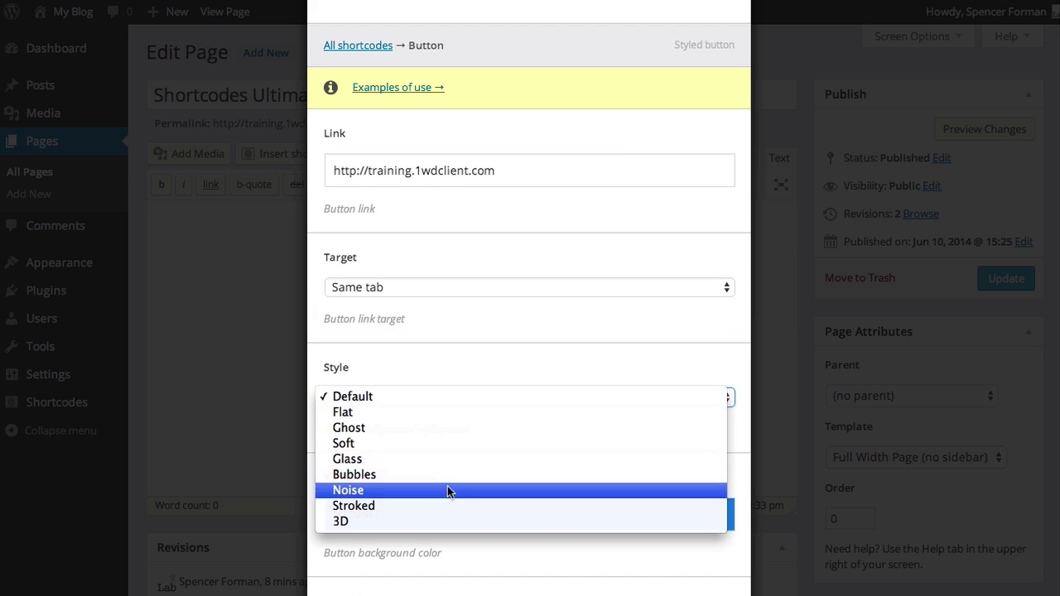
{"action": "left_click", "coordinate": [491, 357]}
Review the button's background, text color, size, fluid and centered settings and the available corner radius choices
{"action": "scroll", "coordinate": [464, 331], "scroll_direction": "down", "scroll_amount": 4}
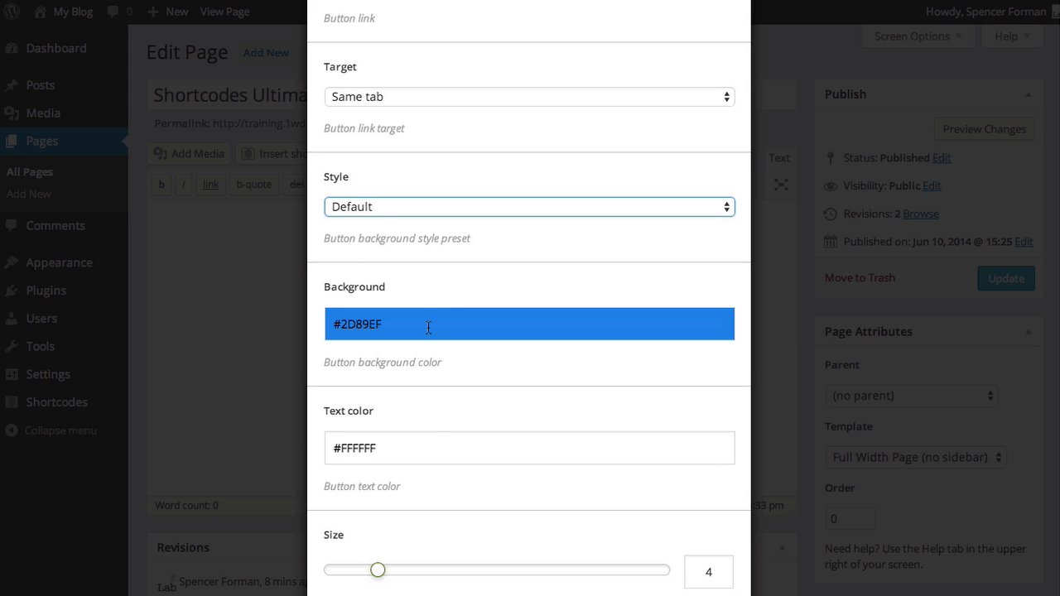
{"action": "scroll", "coordinate": [425, 414], "scroll_direction": "down", "scroll_amount": 1}
{"action": "scroll", "coordinate": [439, 502], "scroll_direction": "down", "scroll_amount": 3}
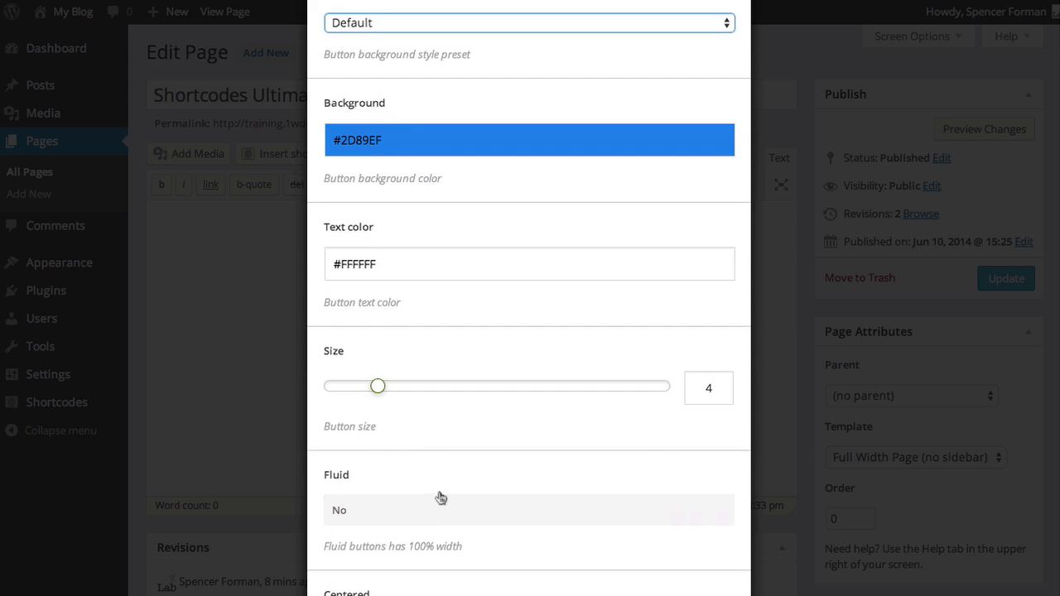
{"action": "scroll", "coordinate": [414, 437], "scroll_direction": "down", "scroll_amount": 4}
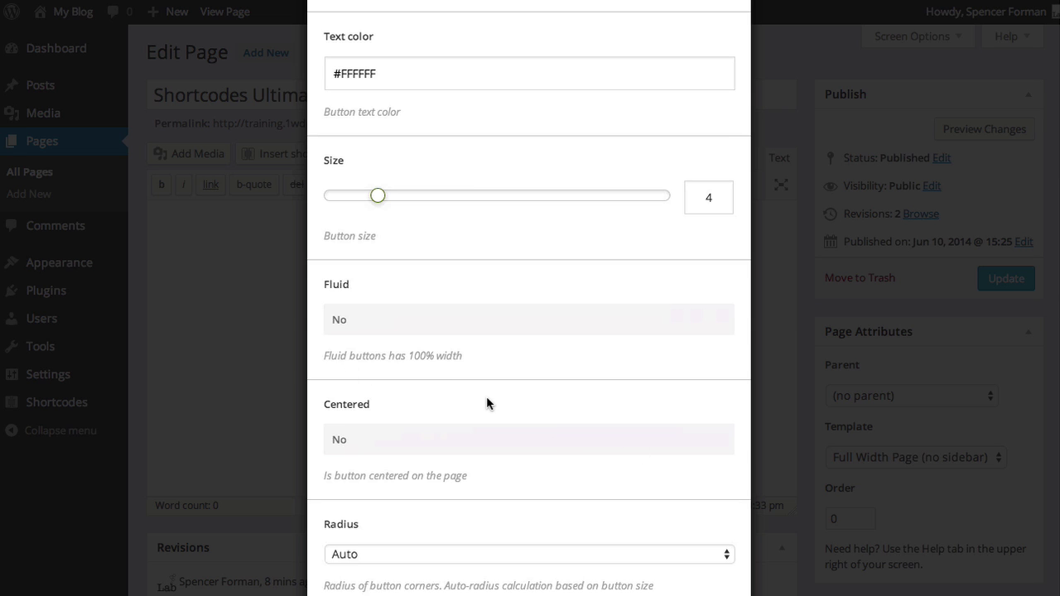
{"action": "scroll", "coordinate": [608, 374], "scroll_direction": "down", "scroll_amount": 1}
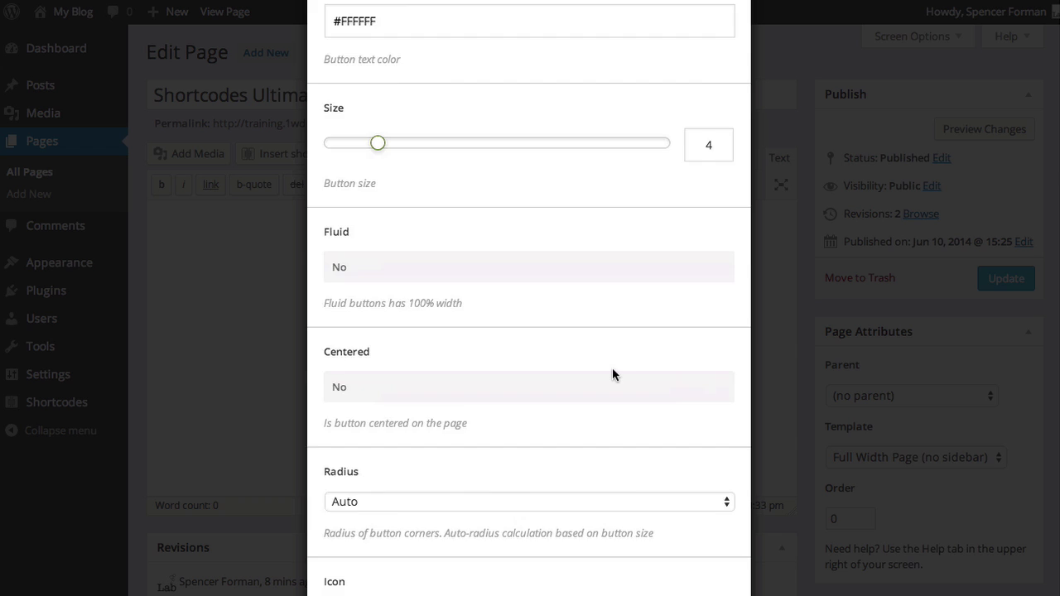
{"action": "scroll", "coordinate": [611, 369], "scroll_direction": "down", "scroll_amount": 1}
{"action": "left_click", "coordinate": [419, 441]}
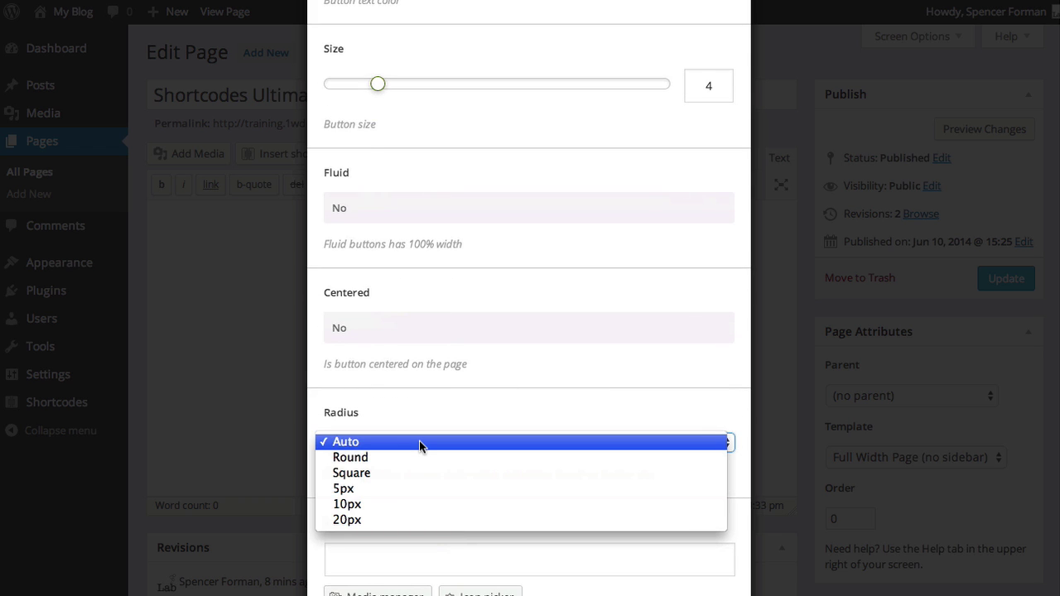
{"action": "left_click", "coordinate": [422, 420]}
Browse the built-in icons that the icon picker offers for the button
{"action": "scroll", "coordinate": [465, 414], "scroll_direction": "down", "scroll_amount": 4}
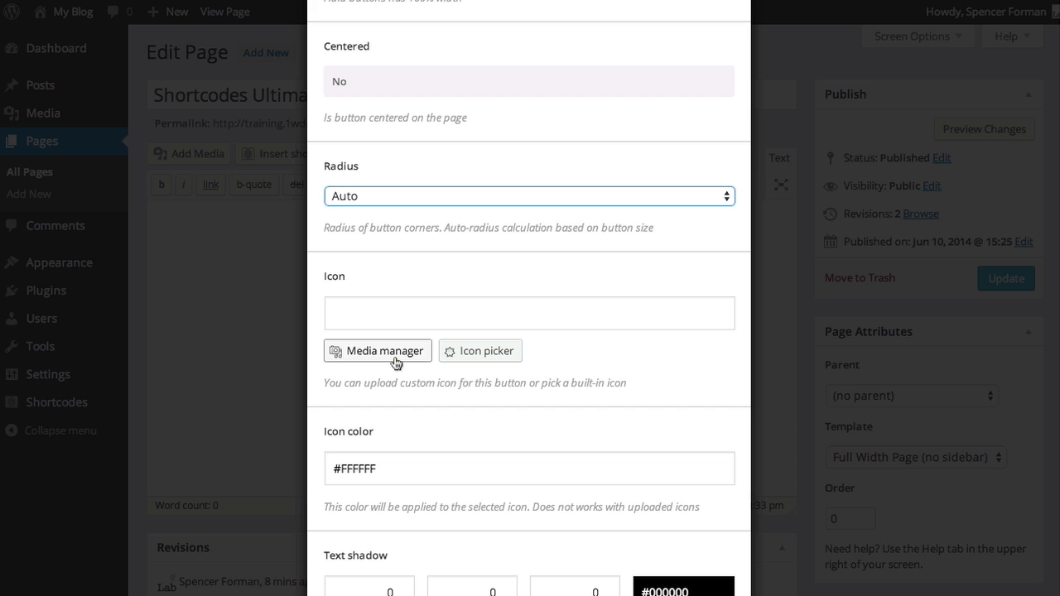
{"action": "left_click", "coordinate": [495, 354]}
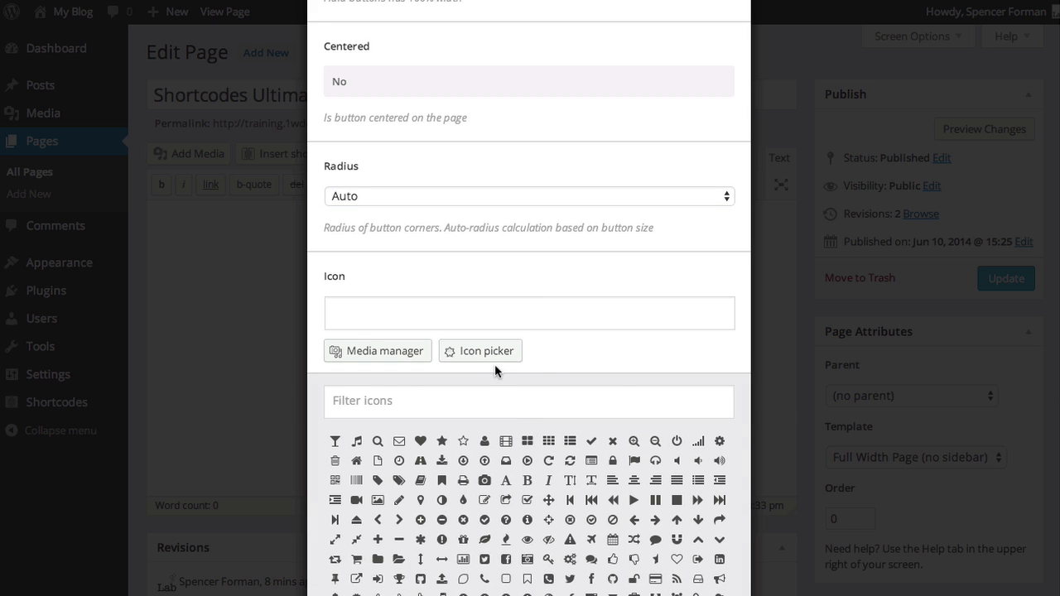
{"action": "scroll", "coordinate": [495, 369], "scroll_direction": "down", "scroll_amount": 4}
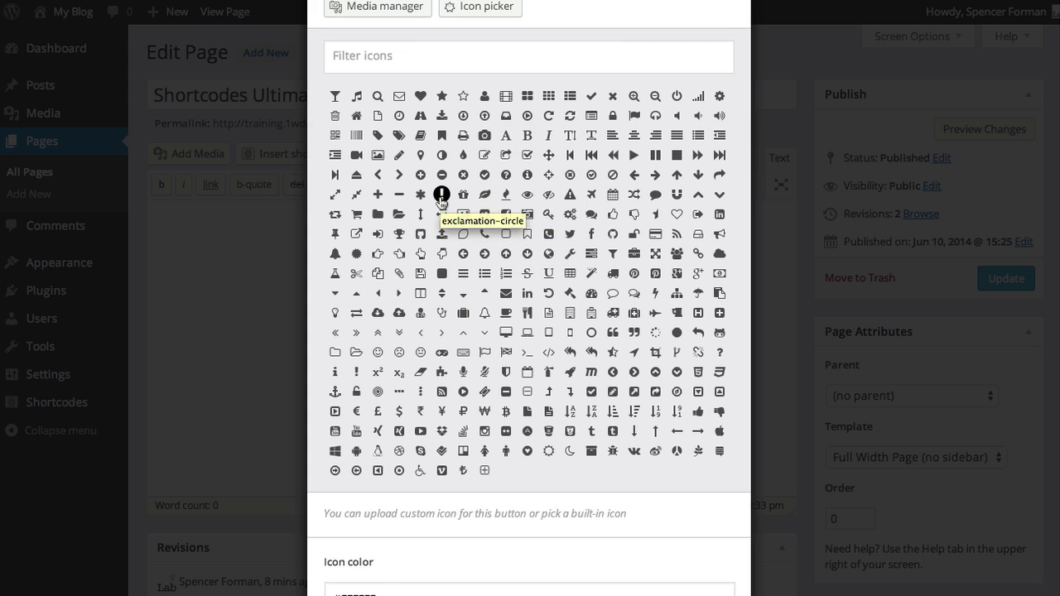
Review the button's icon color, text shadow, description, onClick and class settings, and highlight its content text
{"action": "scroll", "coordinate": [505, 430], "scroll_direction": "down", "scroll_amount": 5}
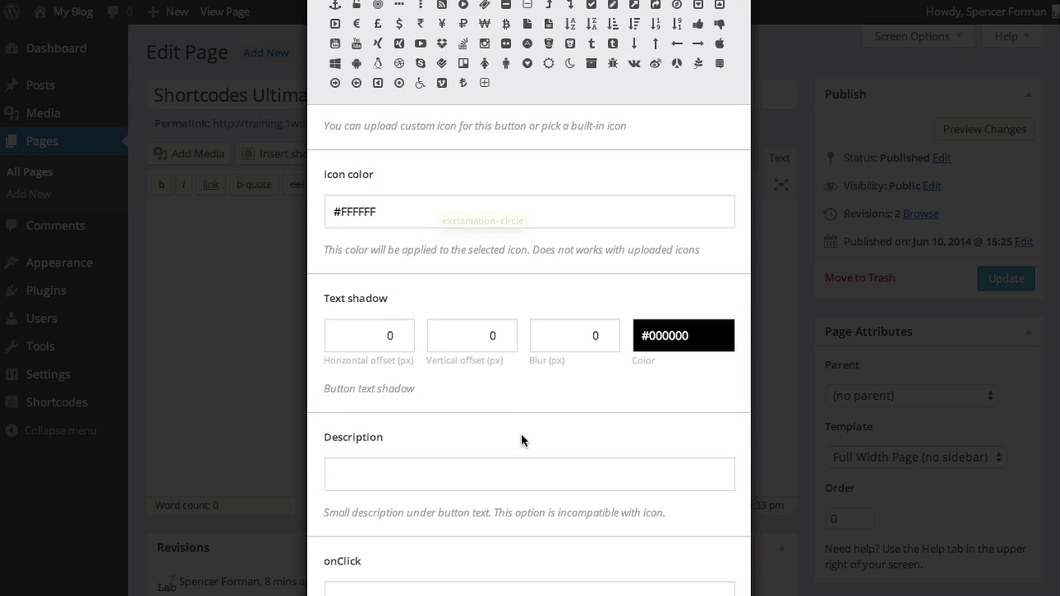
{"action": "scroll", "coordinate": [422, 382], "scroll_direction": "down", "scroll_amount": 4}
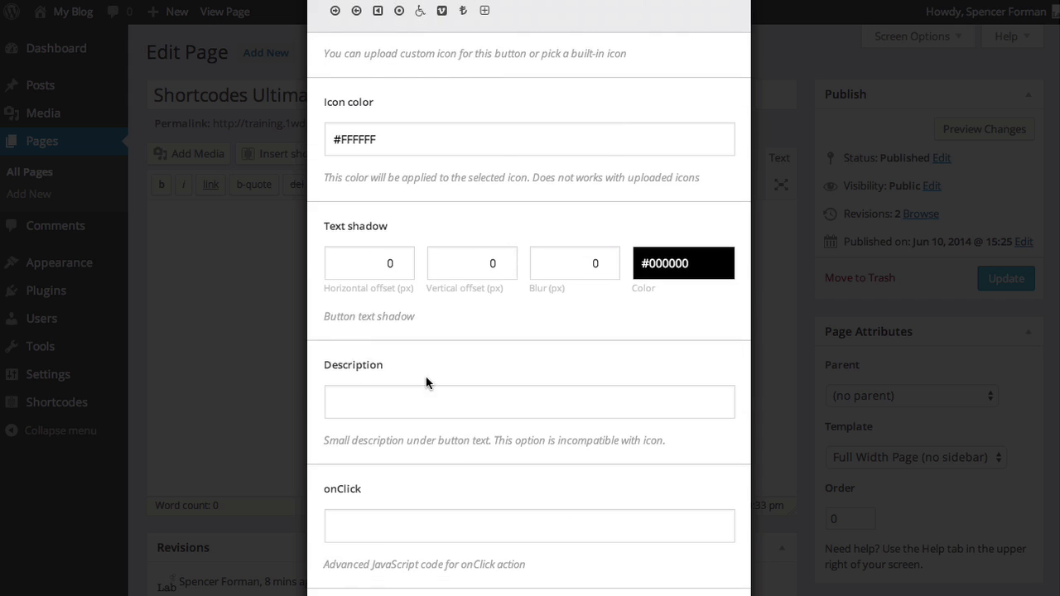
{"action": "scroll", "coordinate": [436, 375], "scroll_direction": "down", "scroll_amount": 1}
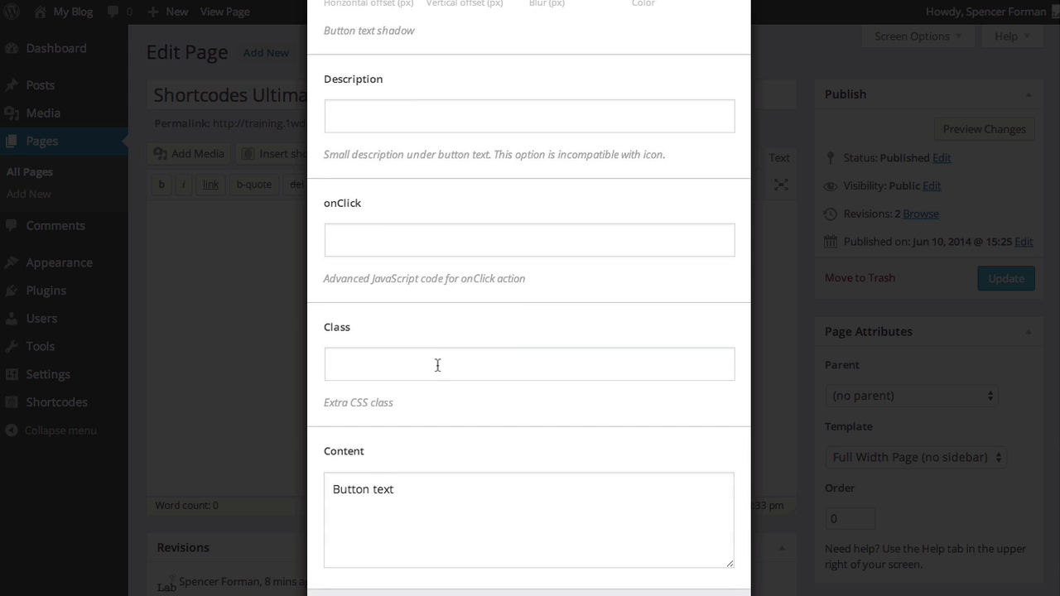
{"action": "scroll", "coordinate": [439, 366], "scroll_direction": "down", "scroll_amount": 1}
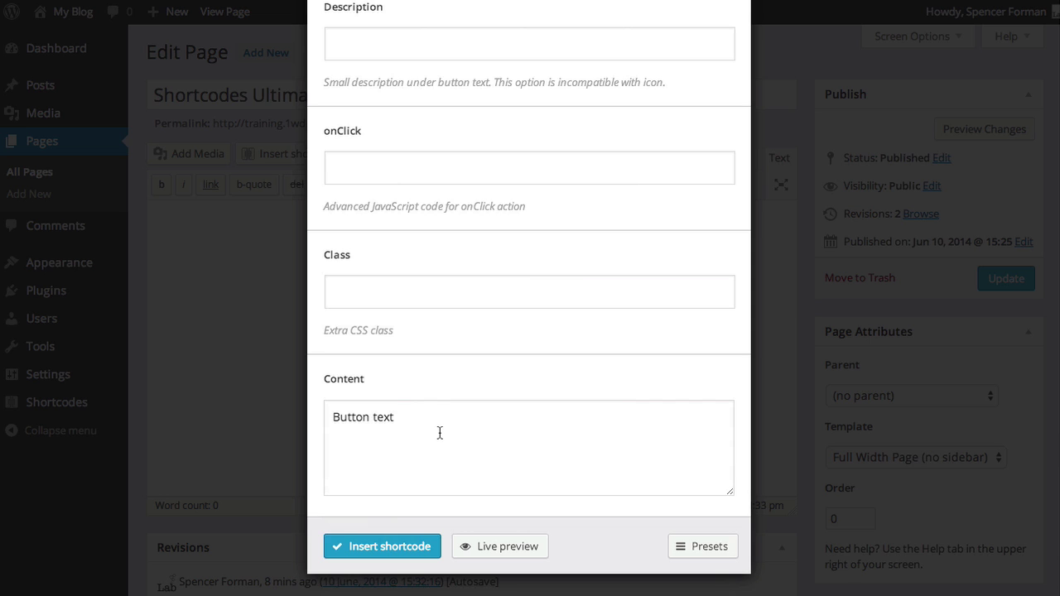
{"action": "left_click_drag", "start_coordinate": [440, 432], "coordinate": [337, 404]}
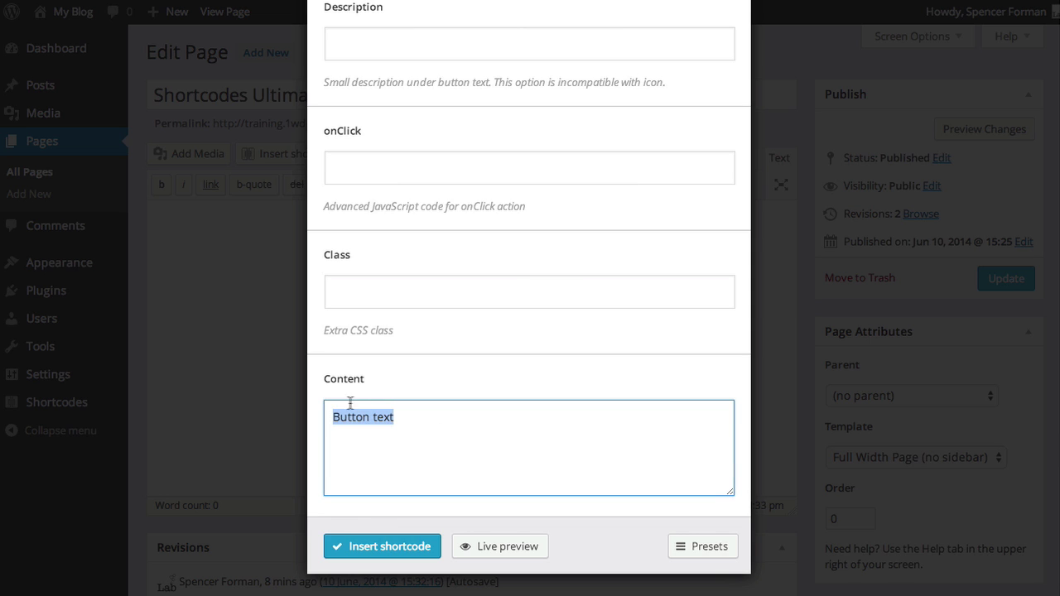
Show a live preview of the button and look at the preset options for its settings
{"action": "left_click", "coordinate": [533, 551]}
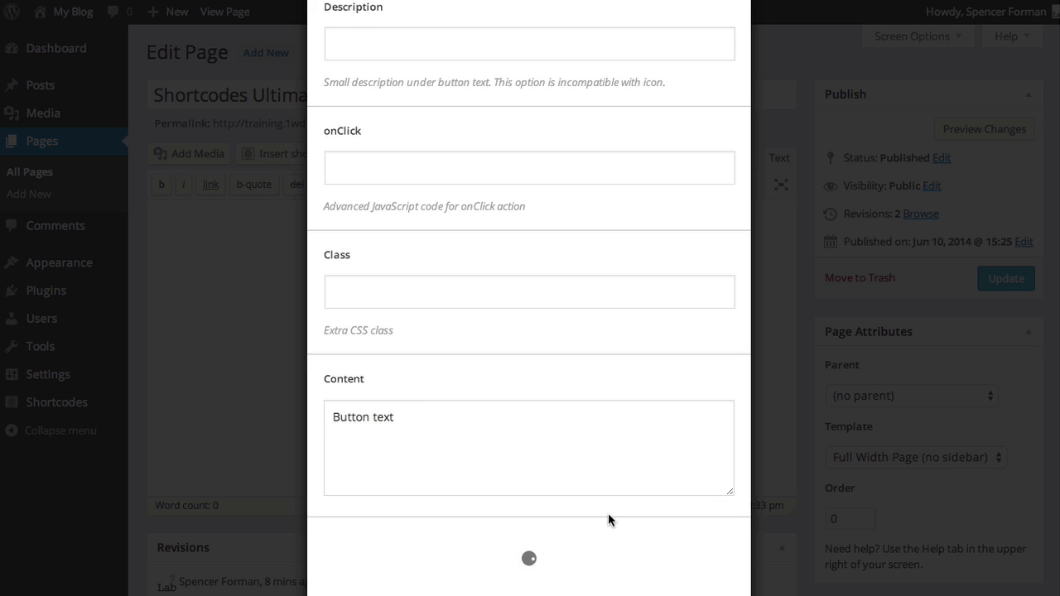
{"action": "scroll", "coordinate": [608, 513], "scroll_direction": "down", "scroll_amount": 1}
{"action": "scroll", "coordinate": [609, 514], "scroll_direction": "down", "scroll_amount": 1}
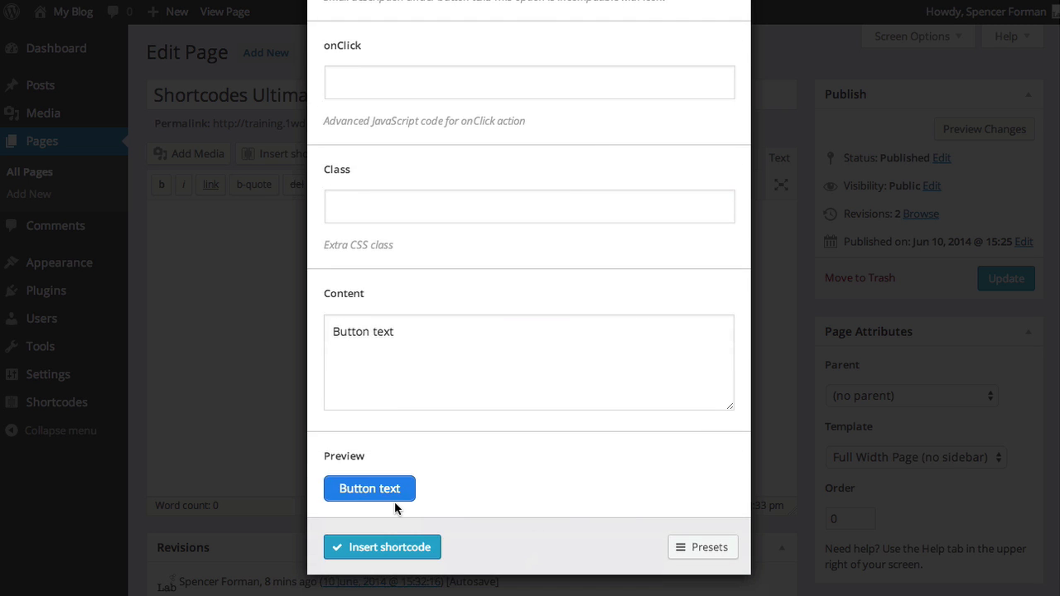
{"action": "left_click", "coordinate": [698, 552]}
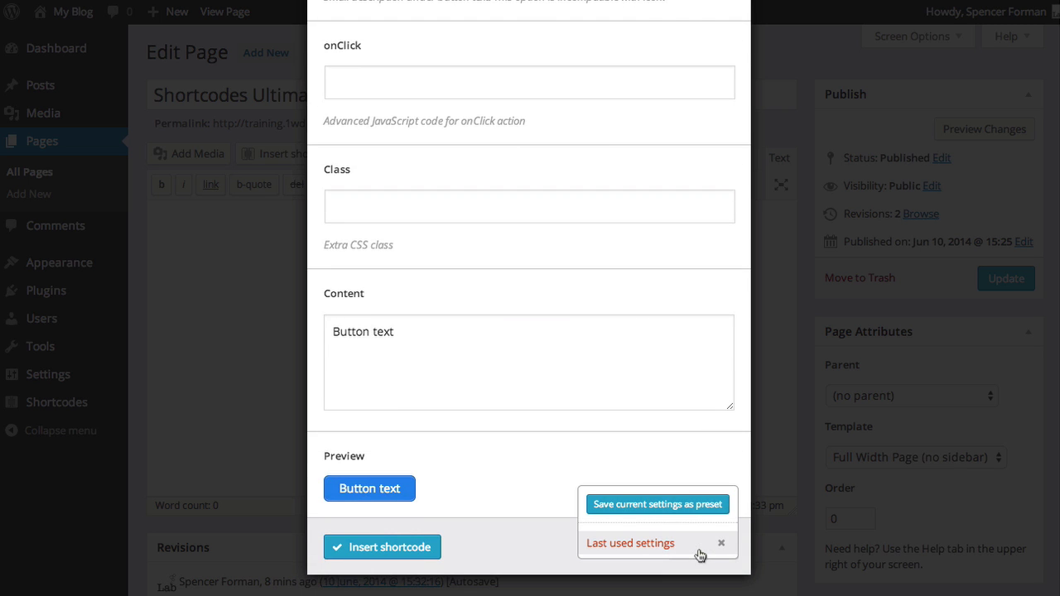
Open the Button shortcode's examples of use, look through the sample buttons and close the example
{"action": "scroll", "coordinate": [780, 282], "scroll_direction": "up", "scroll_amount": 15}
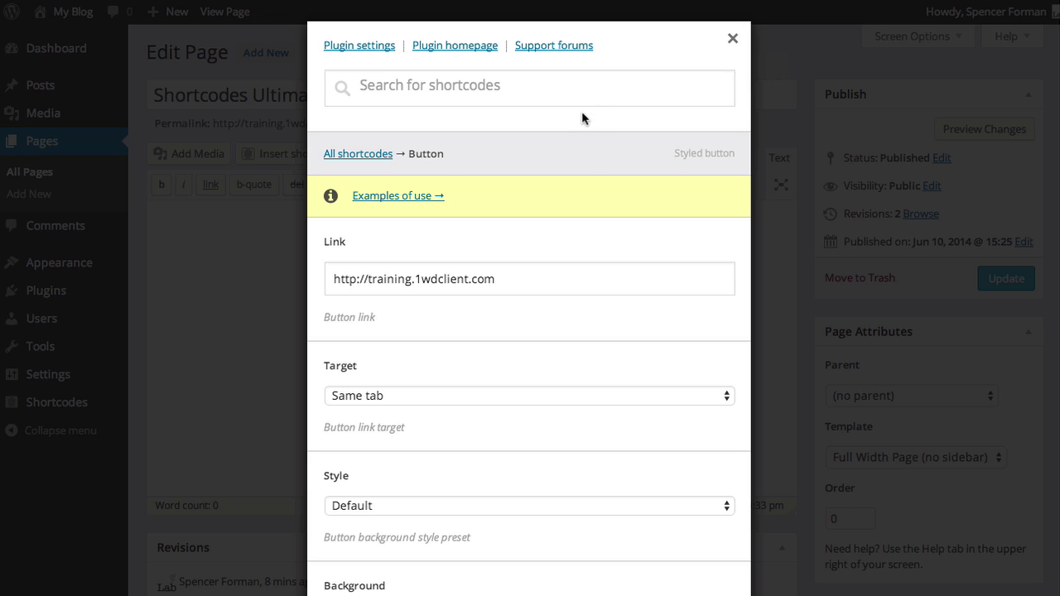
{"action": "left_click", "coordinate": [411, 197]}
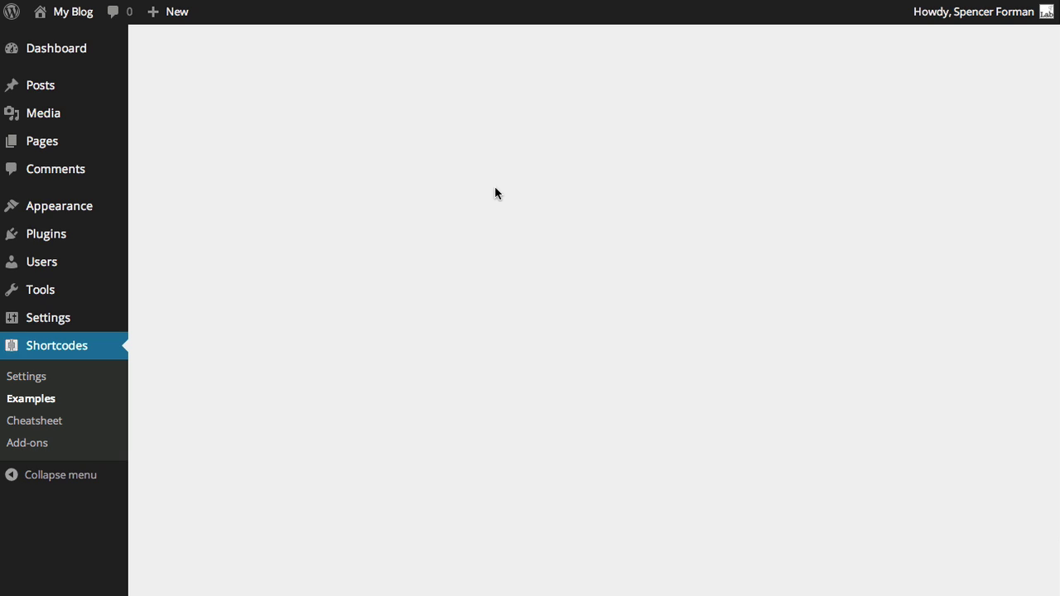
{"action": "left_click", "coordinate": [500, 191]}
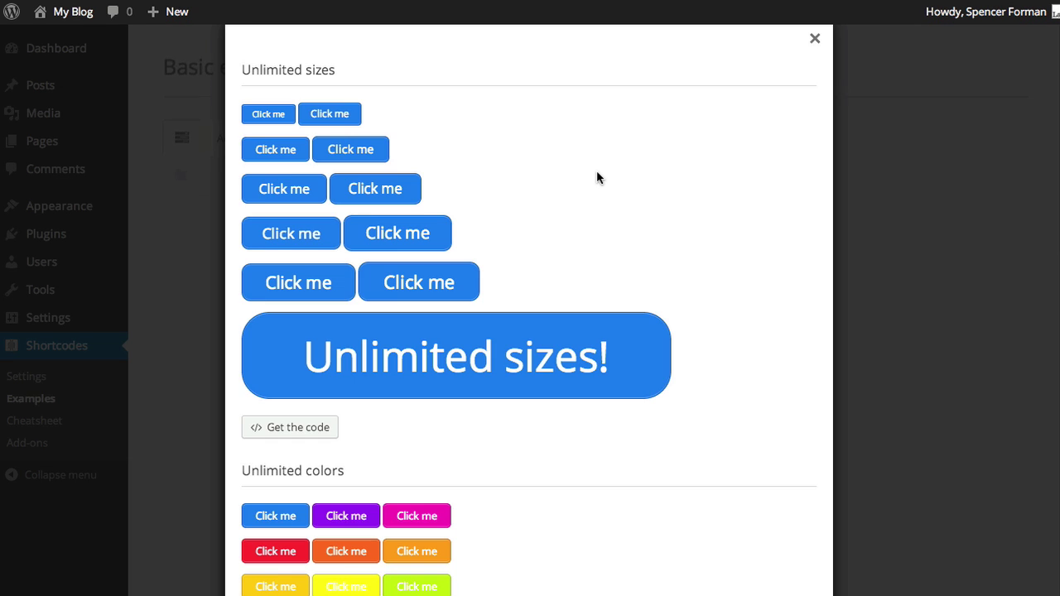
{"action": "scroll", "coordinate": [597, 179], "scroll_direction": "down", "scroll_amount": 10}
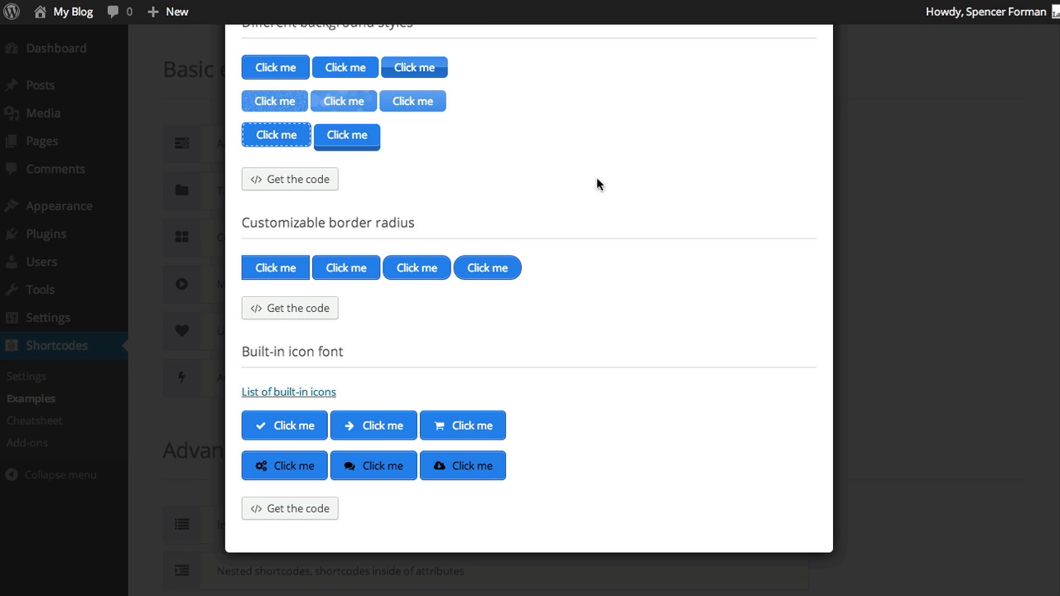
{"action": "scroll", "coordinate": [597, 180], "scroll_direction": "up", "scroll_amount": 5}
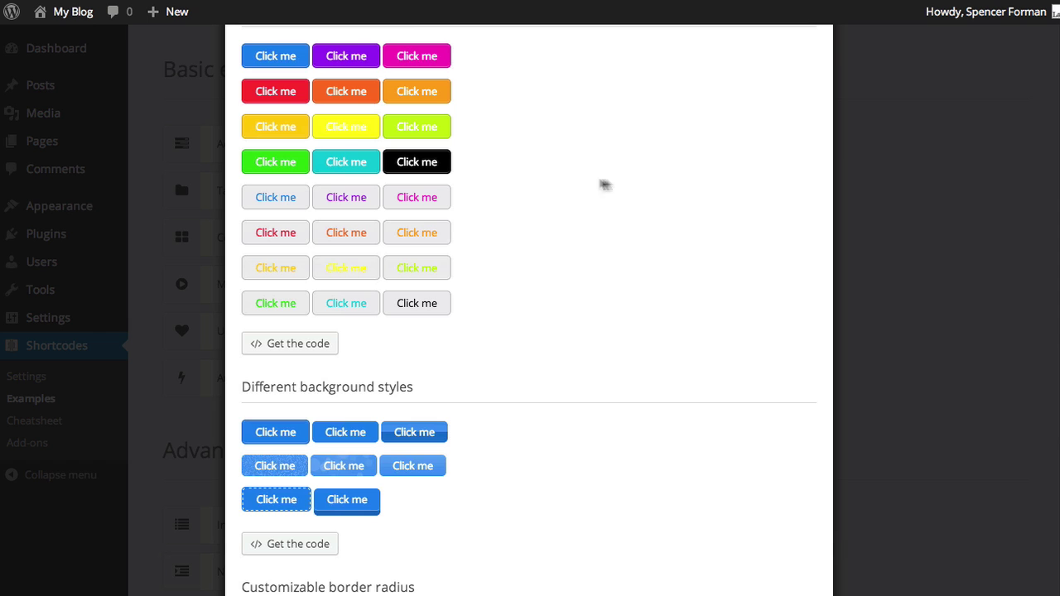
{"action": "scroll", "coordinate": [814, 50], "scroll_direction": "up", "scroll_amount": 5}
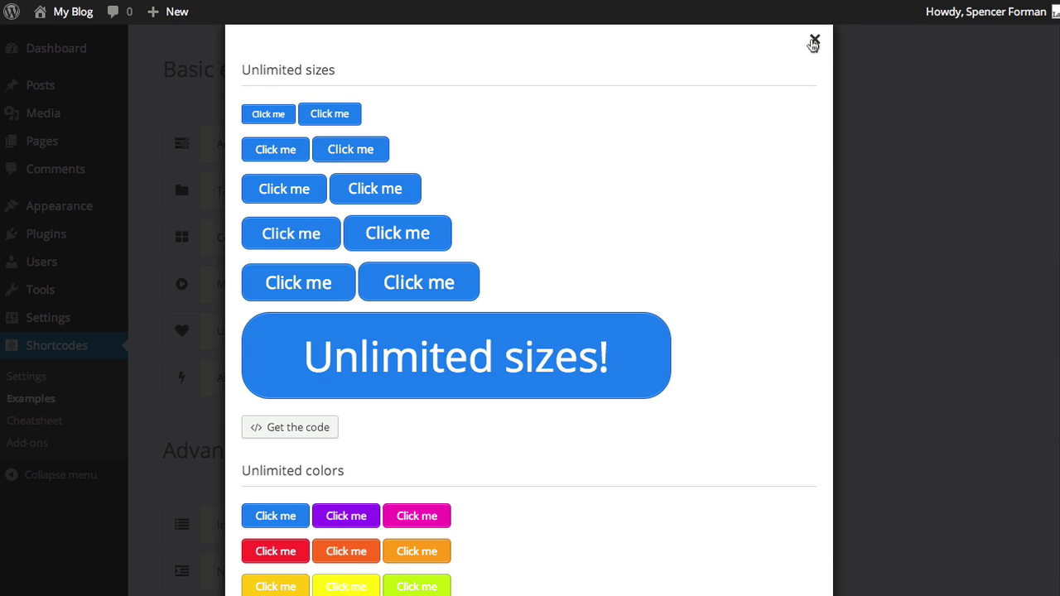
{"action": "left_click", "coordinate": [814, 38]}
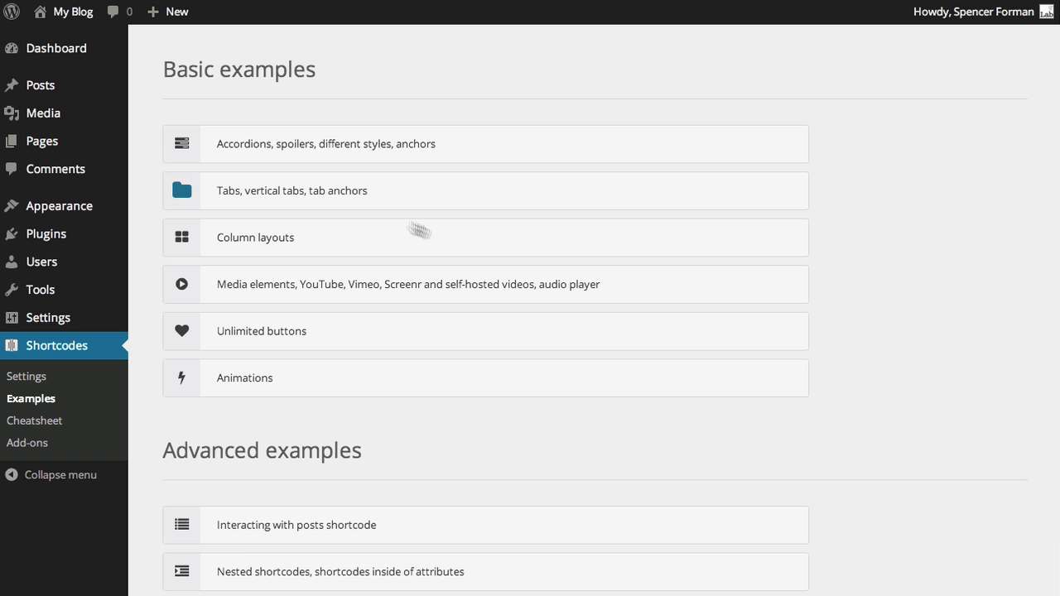
Copy the Animated buttons code from the plugin's Animations example and return to the page editor, closing the shortcode dialog
{"action": "left_click", "coordinate": [282, 394]}
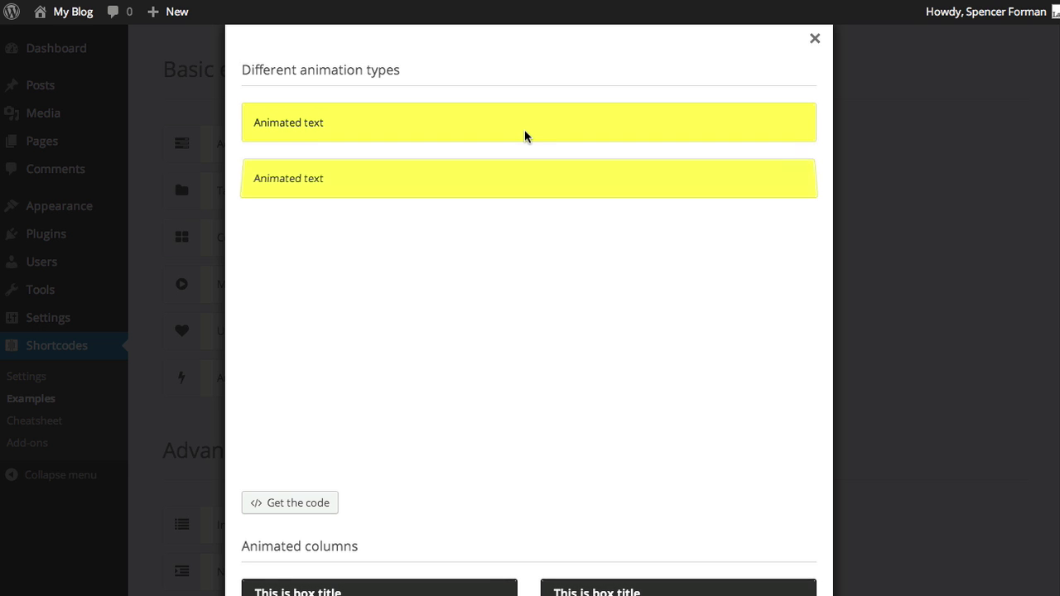
{"action": "scroll", "coordinate": [523, 136], "scroll_direction": "down", "scroll_amount": 6}
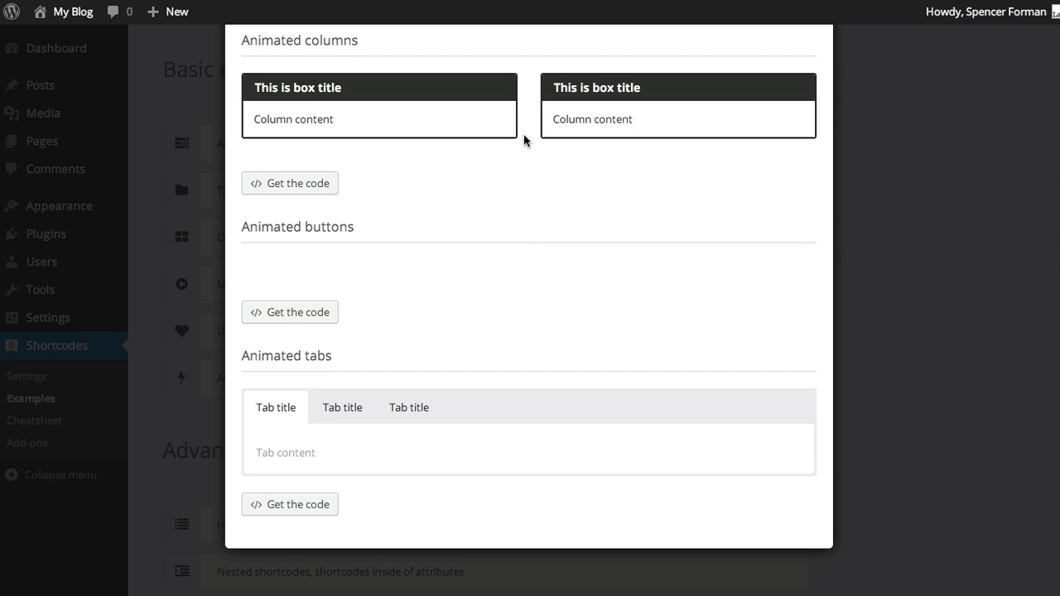
{"action": "scroll", "coordinate": [547, 215], "scroll_direction": "up", "scroll_amount": 1}
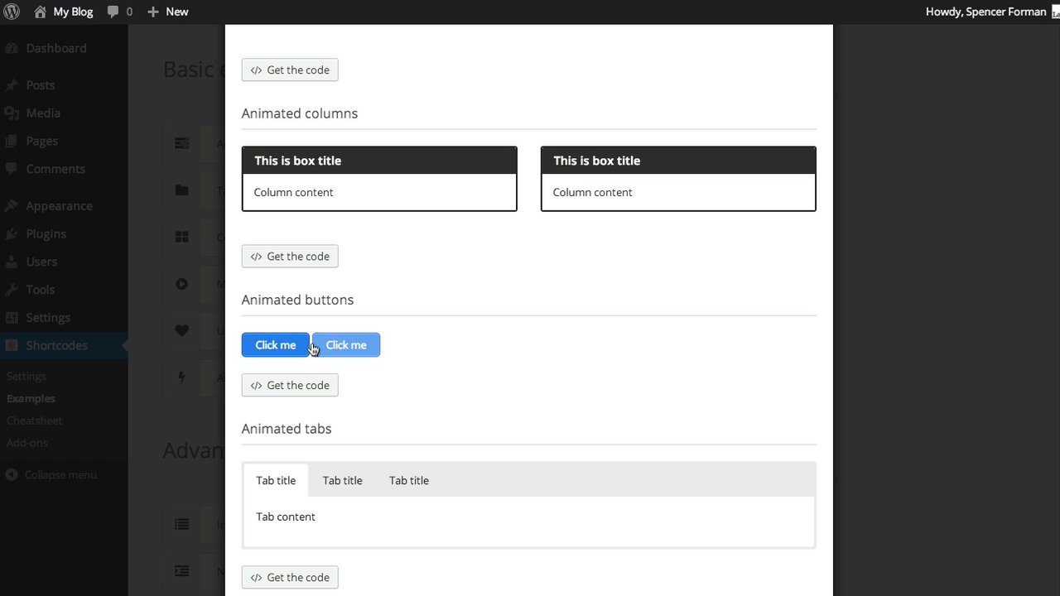
{"action": "left_click", "coordinate": [283, 386]}
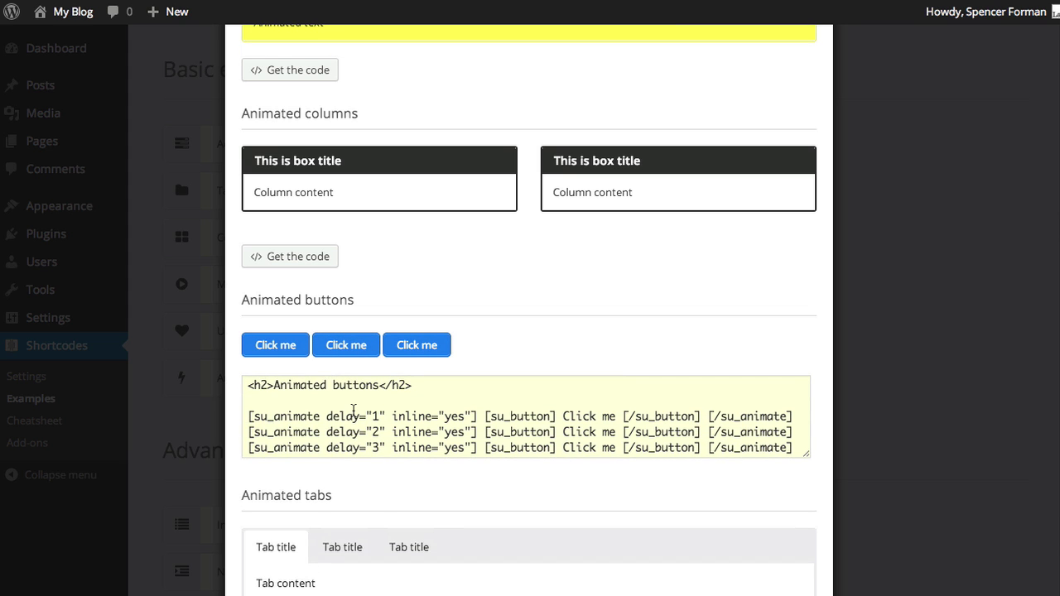
{"action": "left_click", "coordinate": [354, 410]}
{"action": "key", "text": "ctrl+c"}
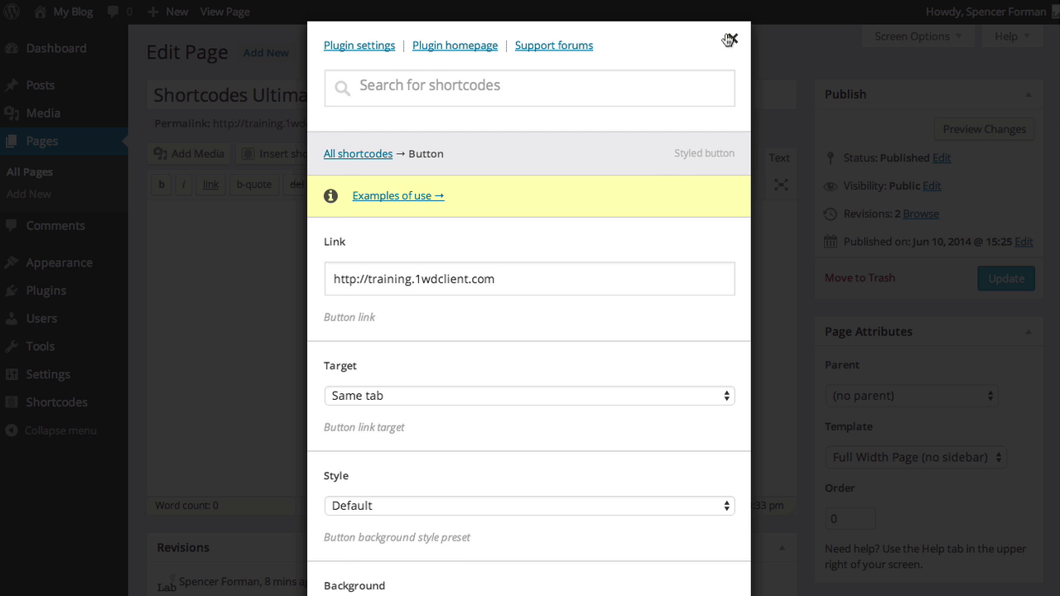
{"action": "left_click", "coordinate": [732, 39]}
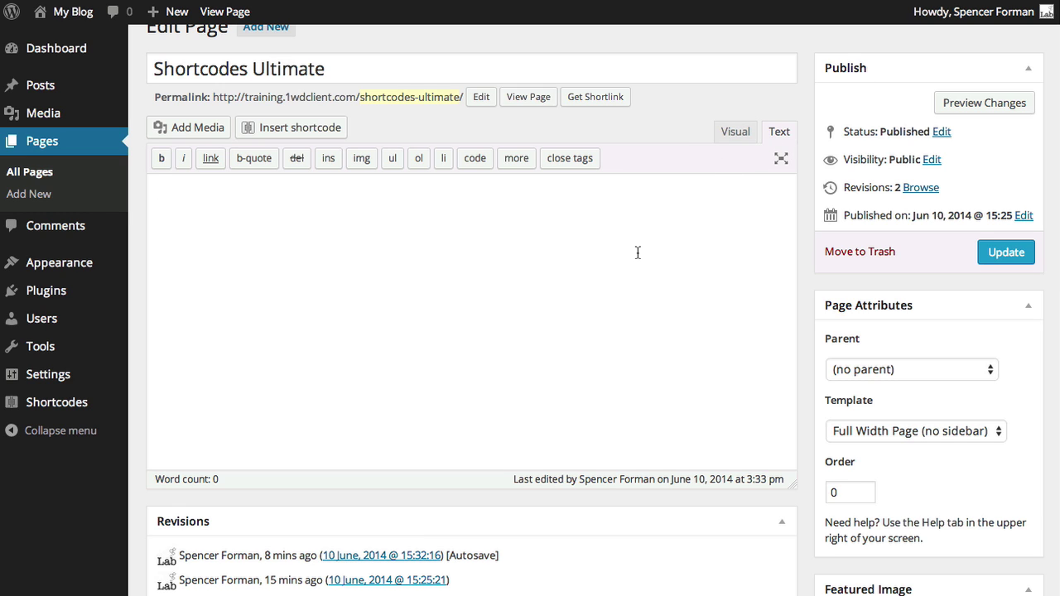
Paste the Animated buttons code into the Shortcodes Ultimate page, update the page and view it in a separate tab
{"action": "key", "text": "ctrl+v"}
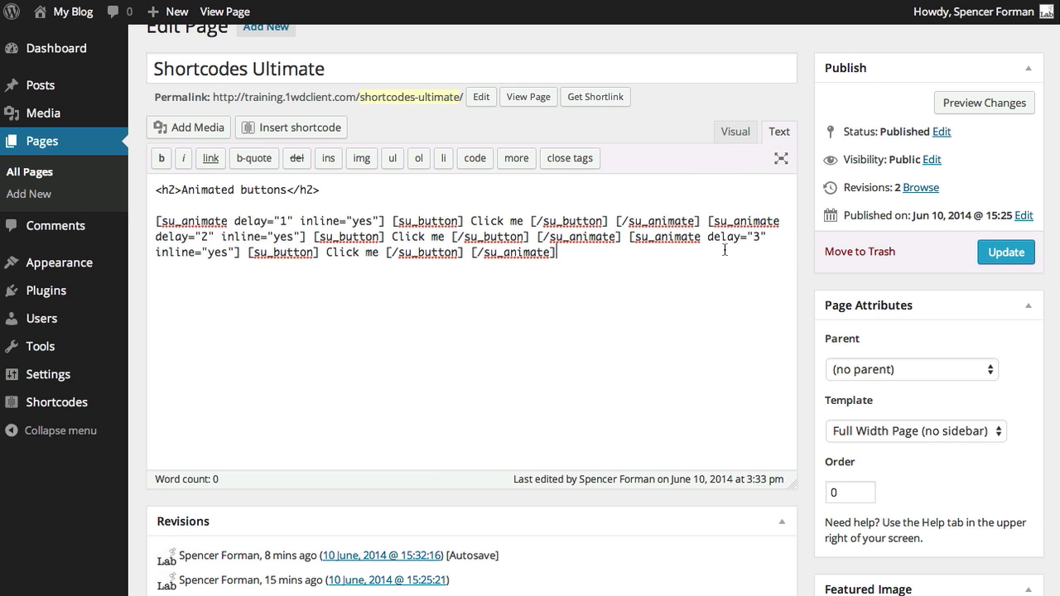
{"action": "left_click", "coordinate": [981, 255]}
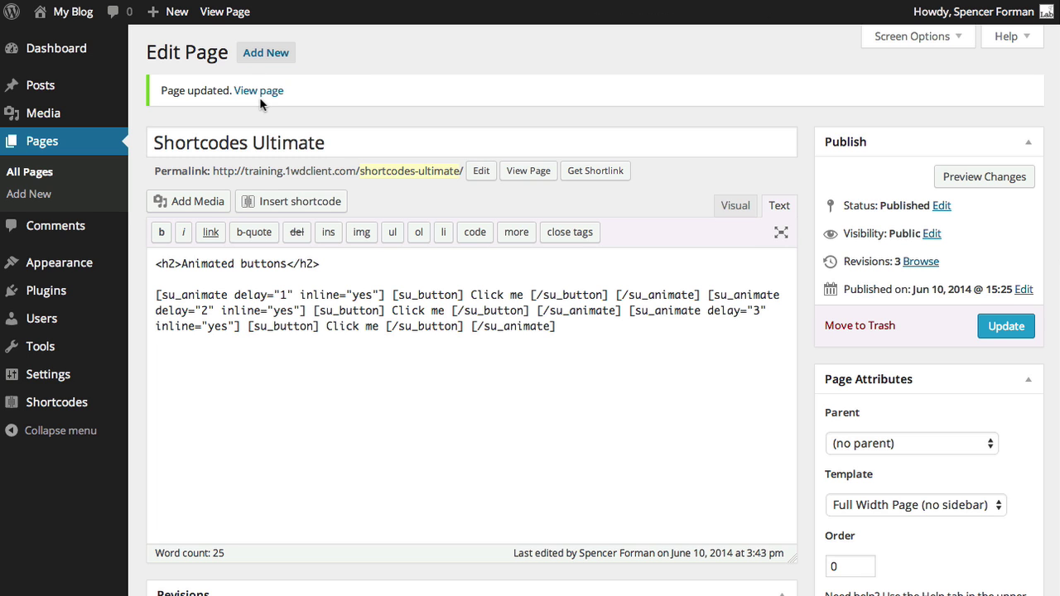
{"action": "right_click", "coordinate": [259, 97]}
{"action": "left_click", "coordinate": [273, 100]}
{"action": "key", "text": "ctrl+Tab"}
Start a new line below the buttons code in the editor, and open the Animation shortcode's examples of use
{"action": "left_click", "coordinate": [539, 343]}
{"action": "key", "text": "Return"}
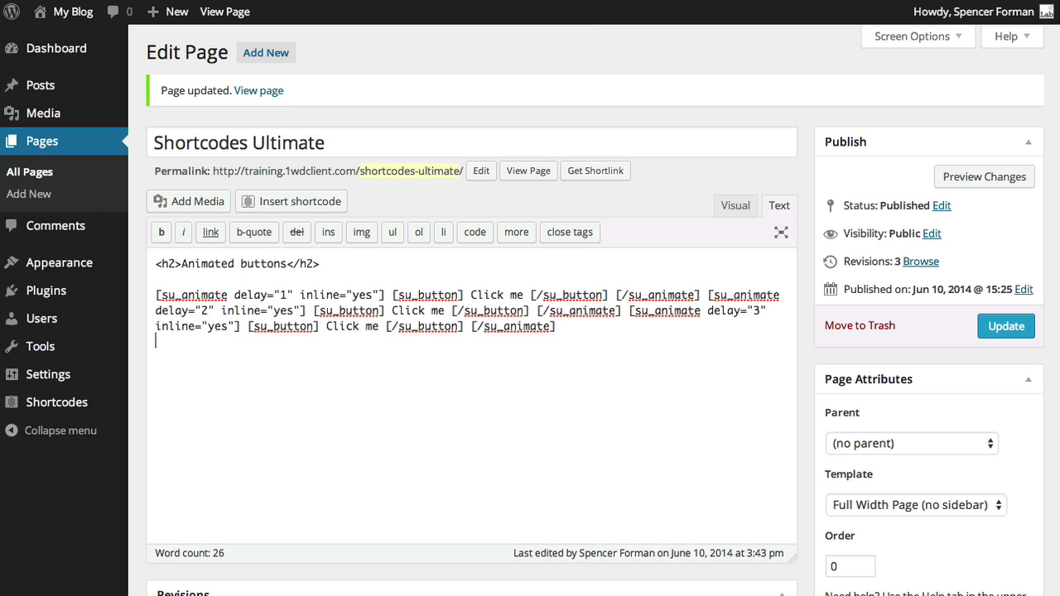
{"action": "left_click", "coordinate": [297, 201]}
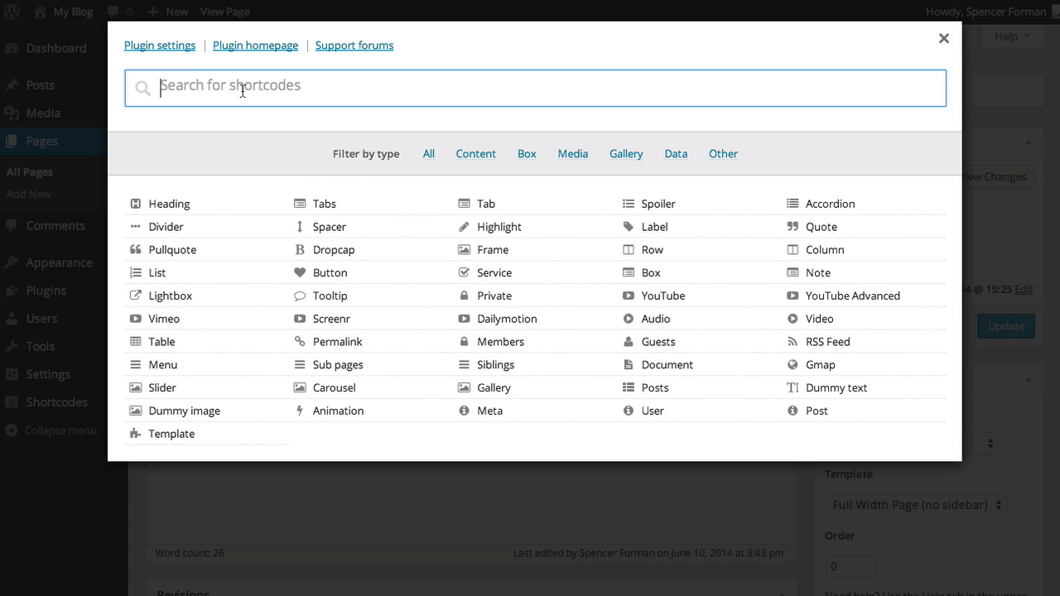
{"action": "type", "text": "ANIMATION"}
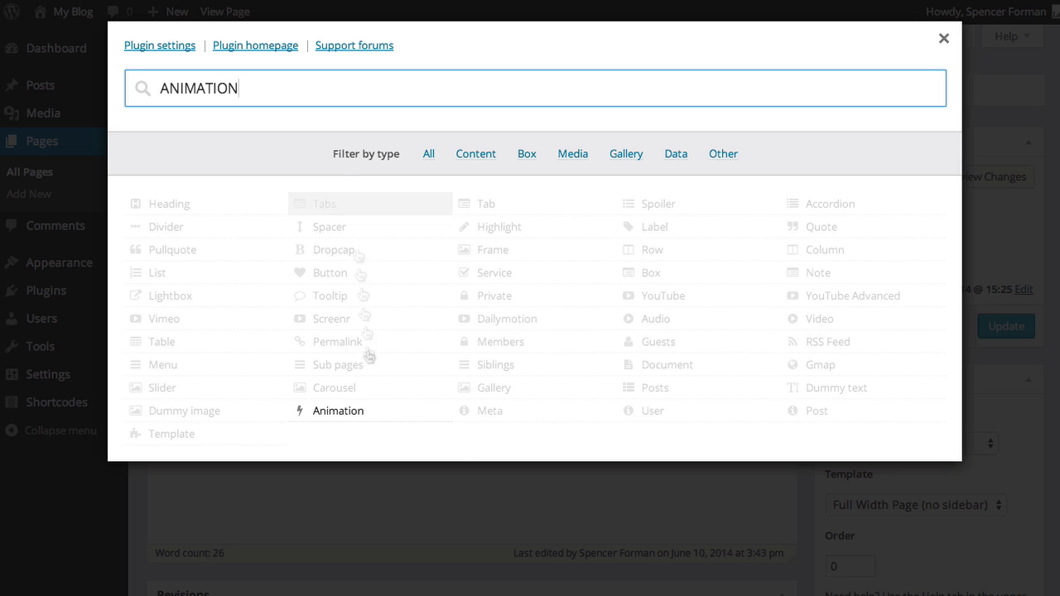
{"action": "left_click", "coordinate": [400, 414]}
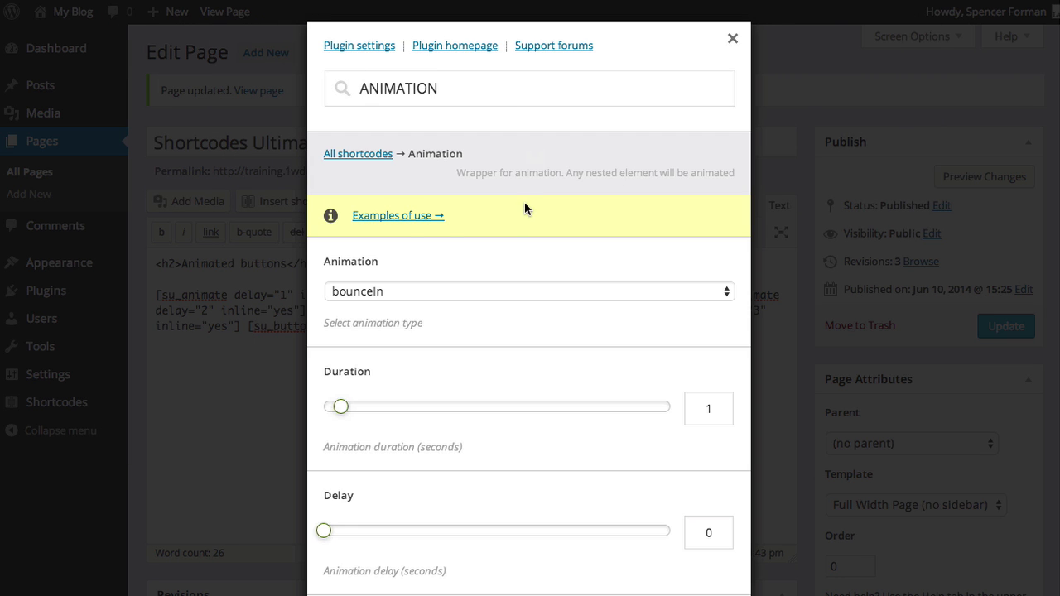
{"action": "left_click", "coordinate": [422, 215]}
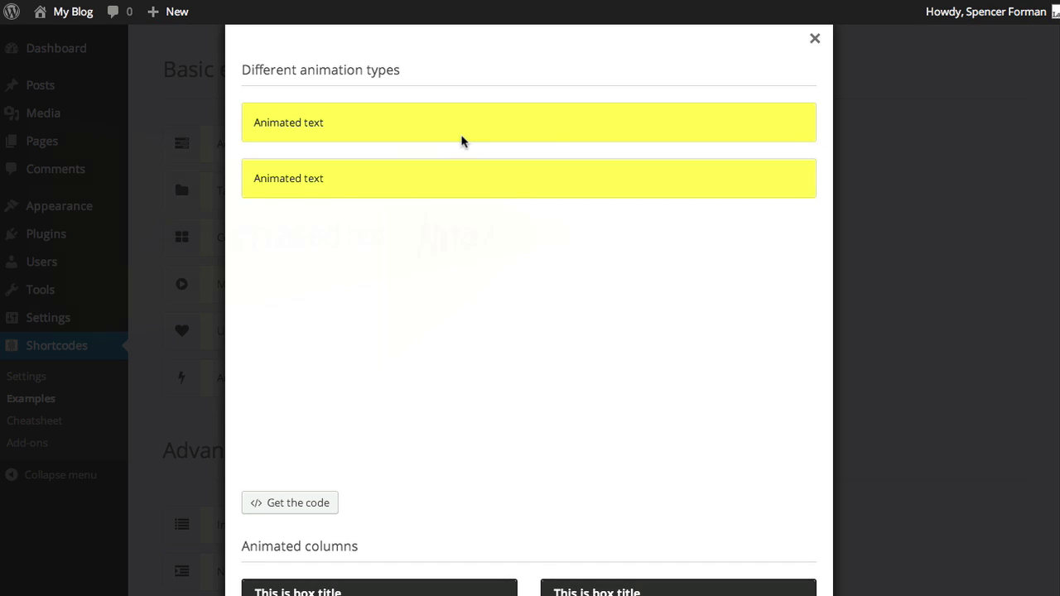
Get the code of the "Different animation types" example and copy it
{"action": "left_click", "coordinate": [281, 503]}
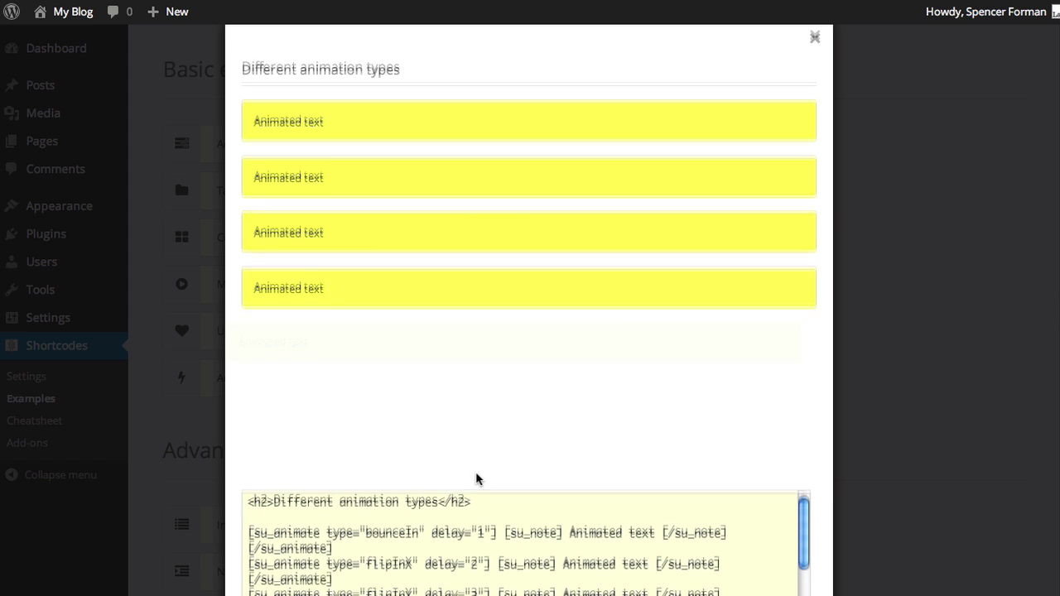
{"action": "scroll", "coordinate": [476, 478], "scroll_direction": "down", "scroll_amount": 3}
{"action": "left_click", "coordinate": [476, 477]}
{"action": "key", "text": "super+c"}
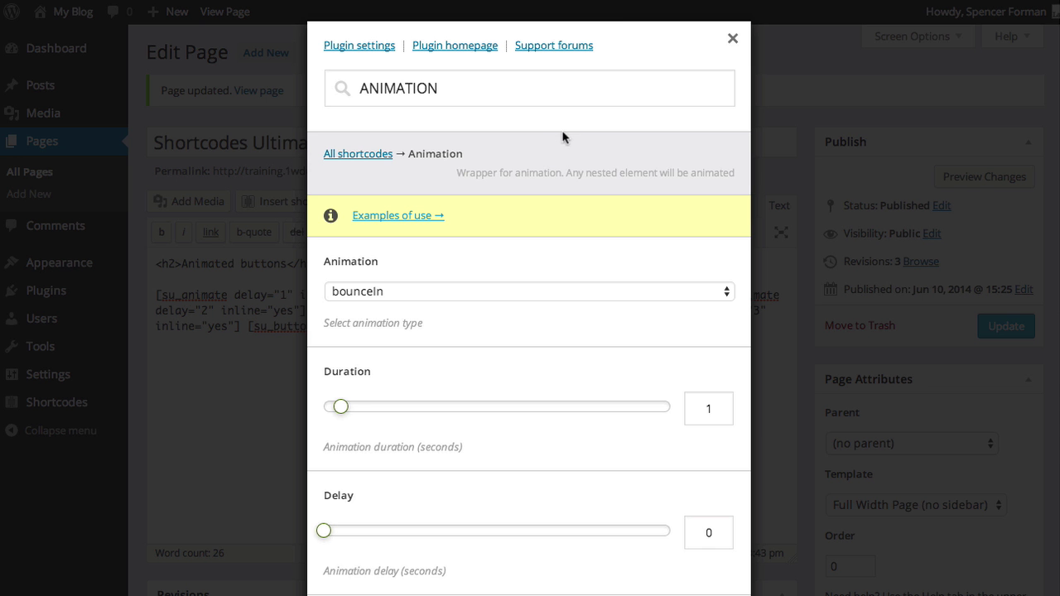
Close the shortcode dialog, paste the "Different animation types" code below the animated buttons and update the page
{"action": "left_click", "coordinate": [730, 38]}
{"action": "left_click", "coordinate": [385, 356]}
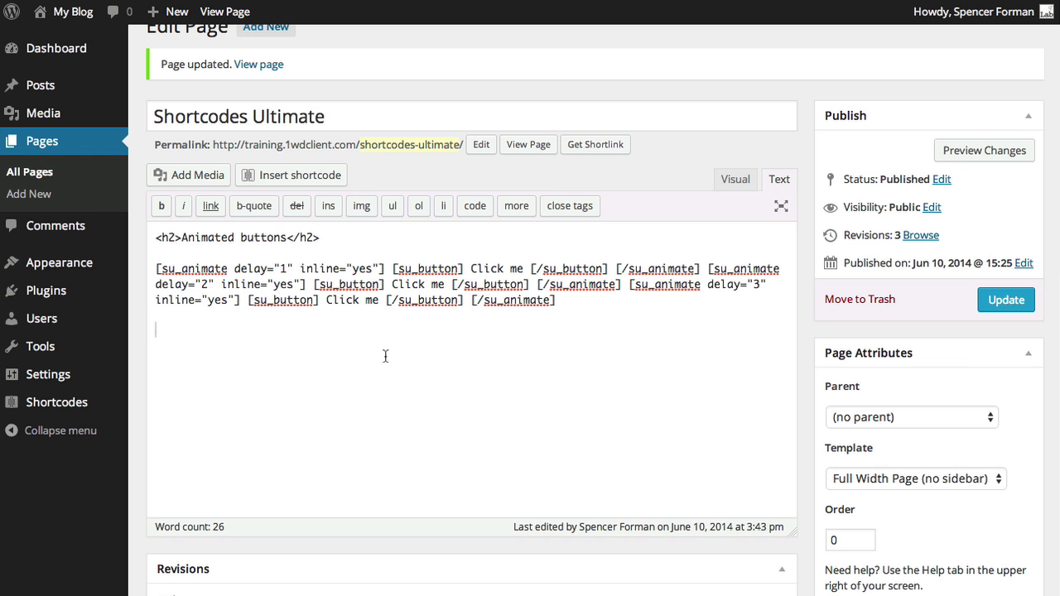
{"action": "key", "text": "super+v"}
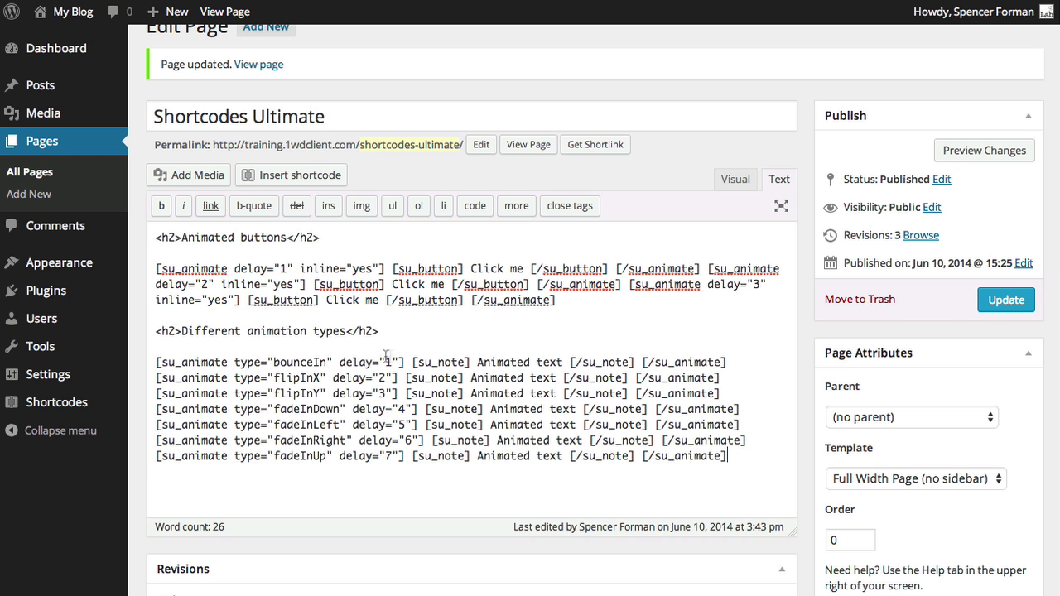
{"action": "left_click", "coordinate": [997, 303]}
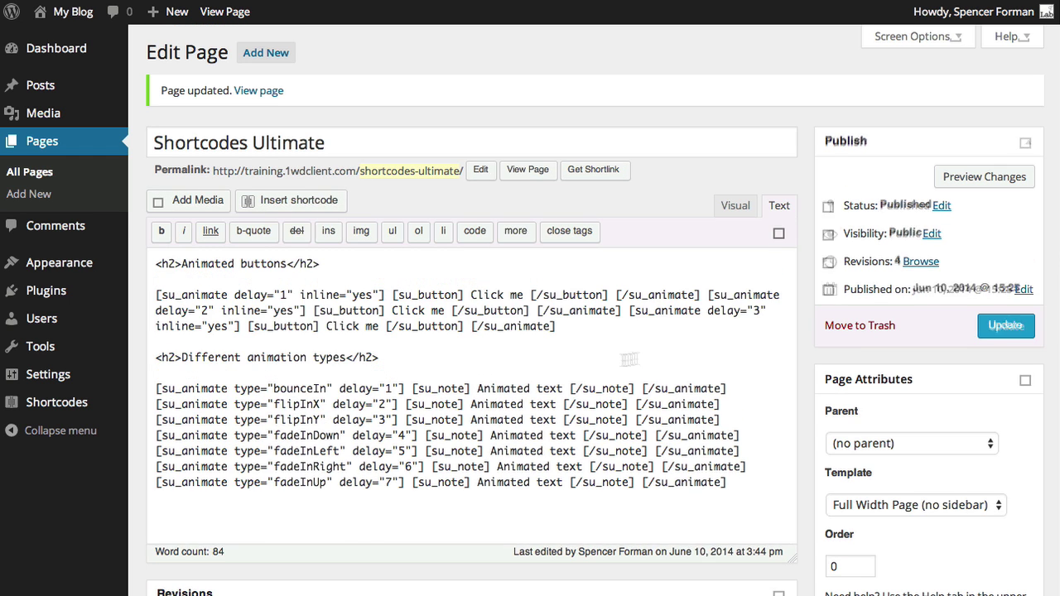
Highlight the "Animated text" content of the bounceIn shortcode in the text editor and again in the visual editor
{"action": "left_click_drag", "start_coordinate": [478, 387], "coordinate": [561, 387]}
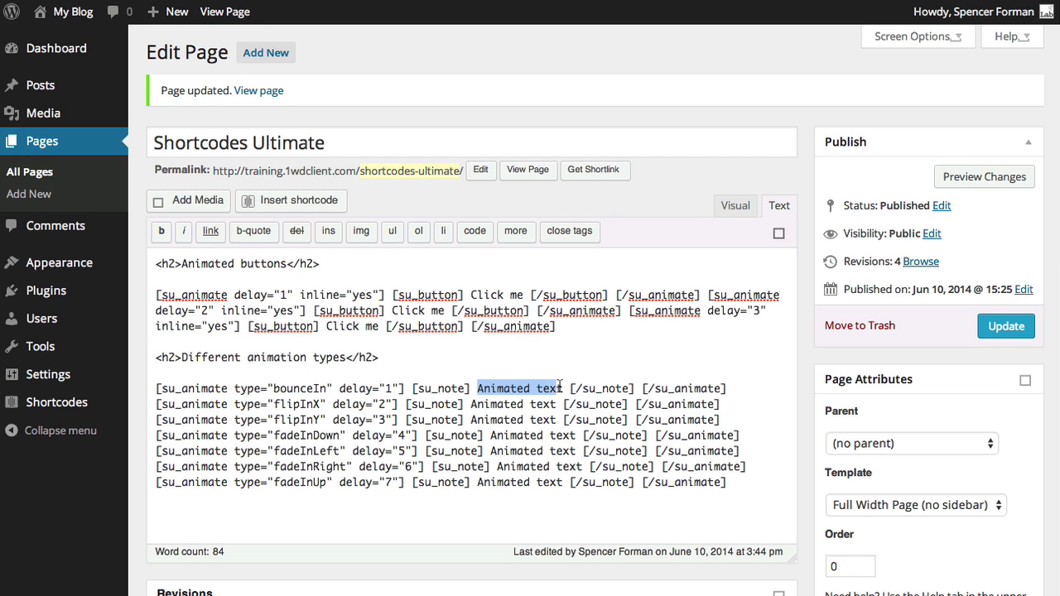
{"action": "left_click", "coordinate": [727, 207]}
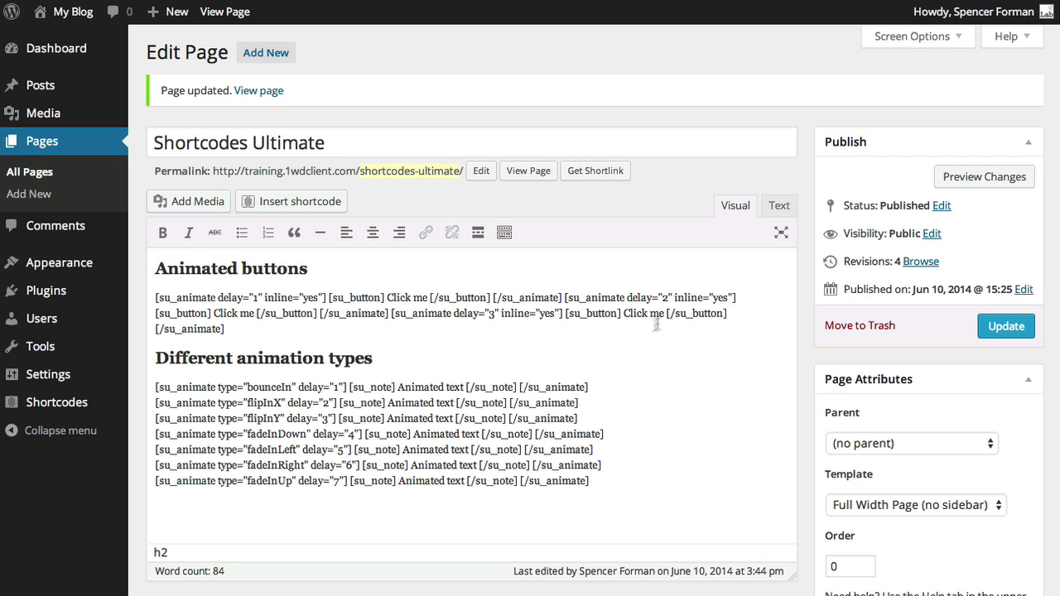
{"action": "left_click_drag", "start_coordinate": [397, 386], "coordinate": [464, 388]}
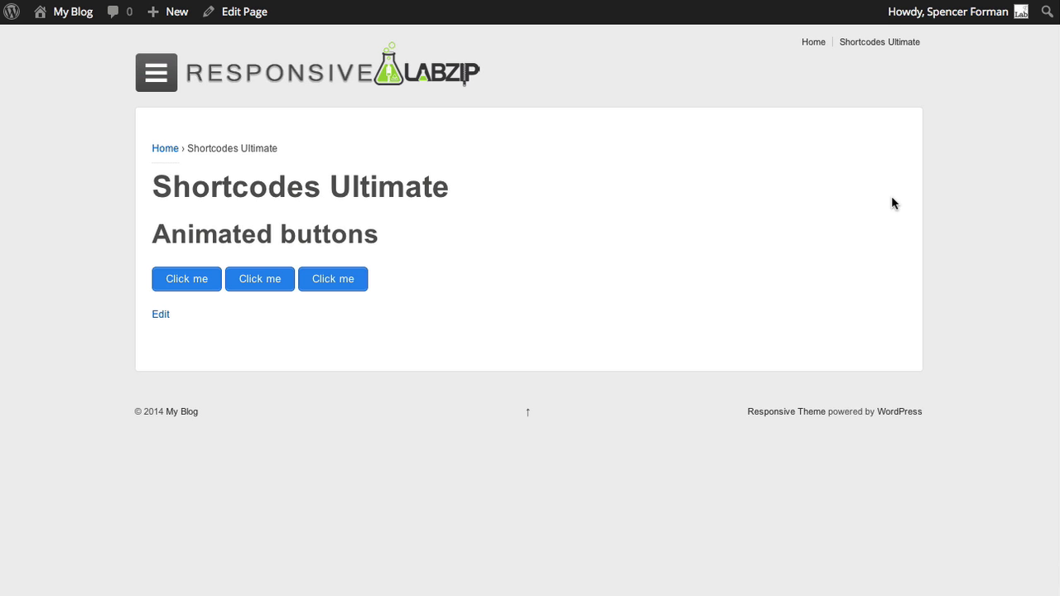
Reload the published Shortcodes Ultimate page and look through its different animation types
{"action": "key", "text": "ctrl+r"}
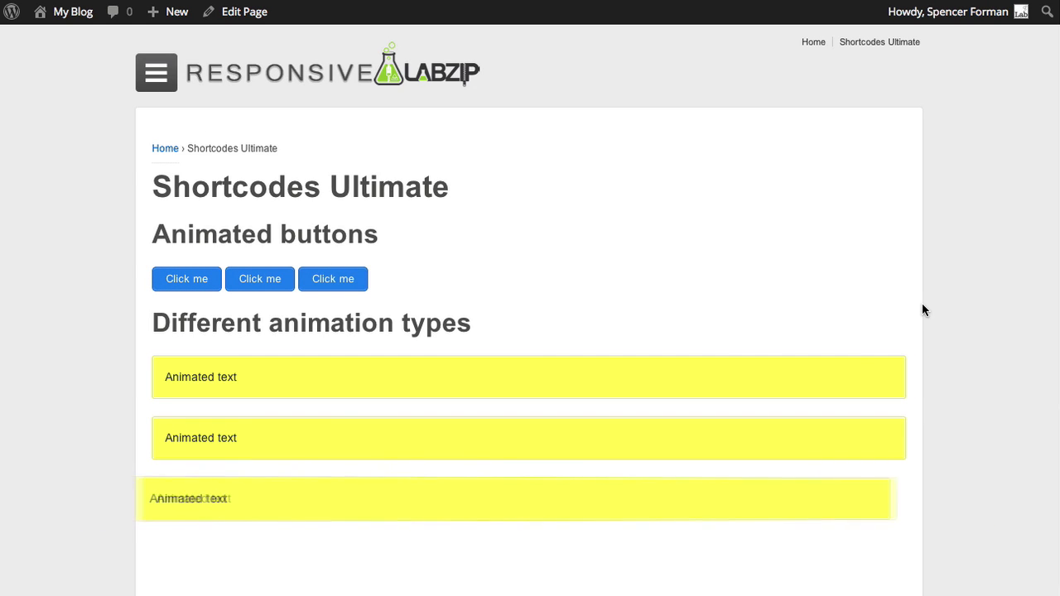
{"action": "scroll", "coordinate": [955, 343], "scroll_direction": "down", "scroll_amount": 3}
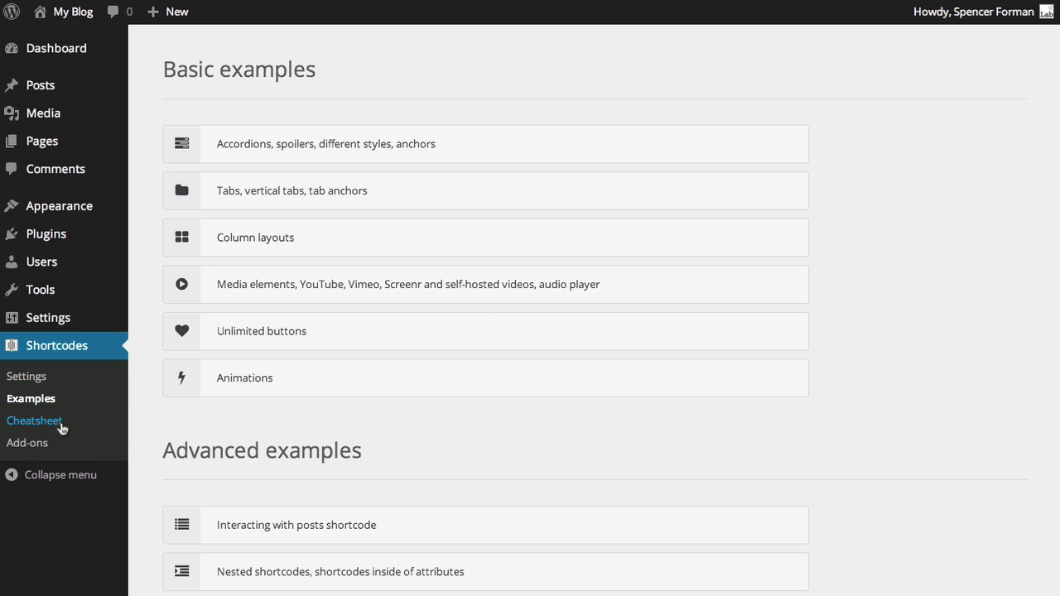
Open the Shortcodes cheatsheet and look through the attributes and example code of the shortcodes from Heading down to Frame
{"action": "left_click", "coordinate": [34, 421]}
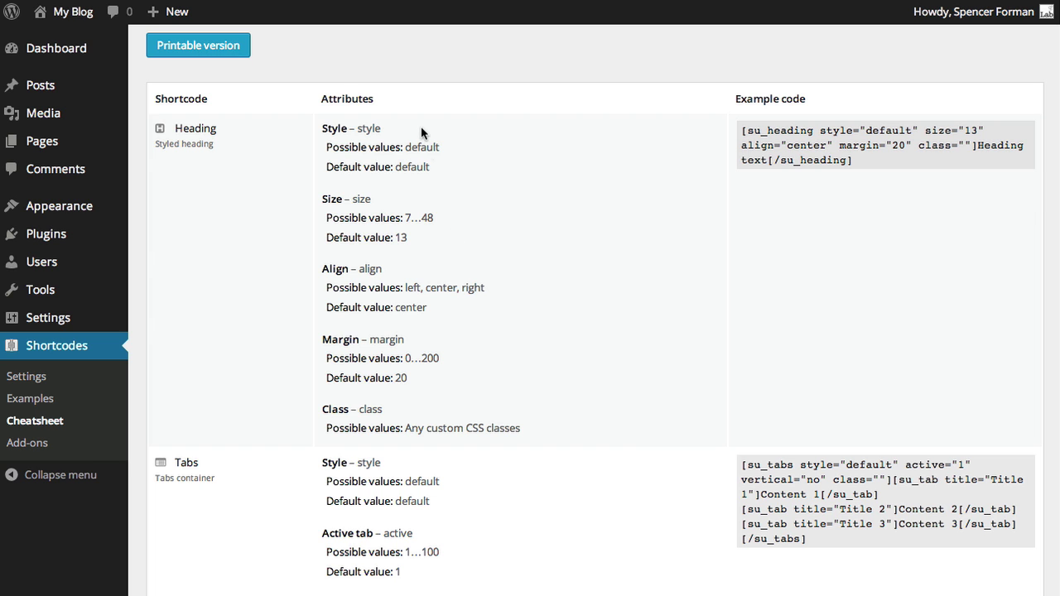
{"action": "scroll", "coordinate": [426, 158], "scroll_direction": "down", "scroll_amount": 1}
{"action": "scroll", "coordinate": [426, 159], "scroll_direction": "down", "scroll_amount": 3}
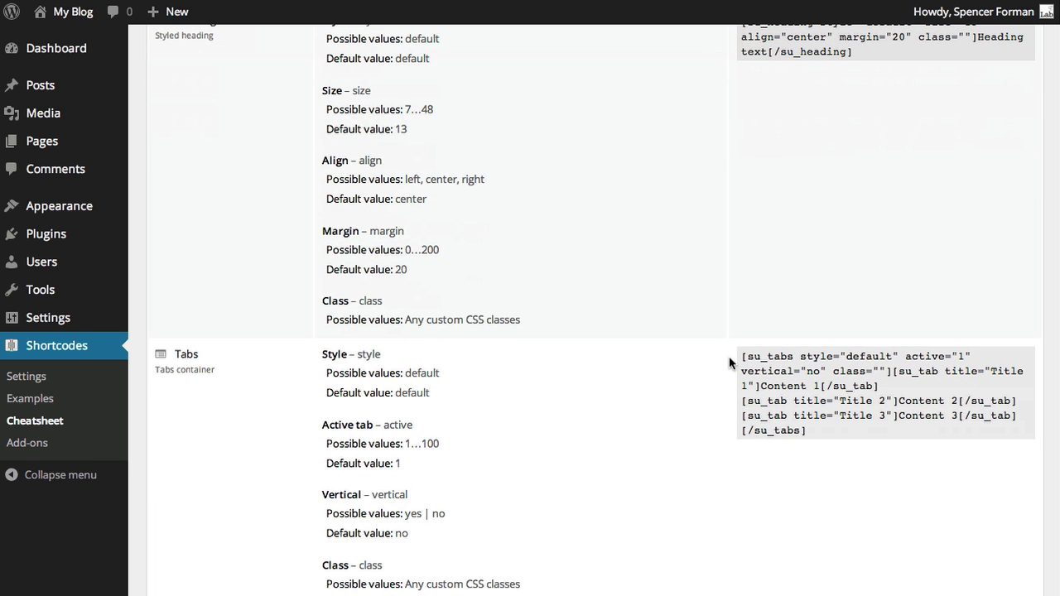
{"action": "scroll", "coordinate": [733, 356], "scroll_direction": "down", "scroll_amount": 10}
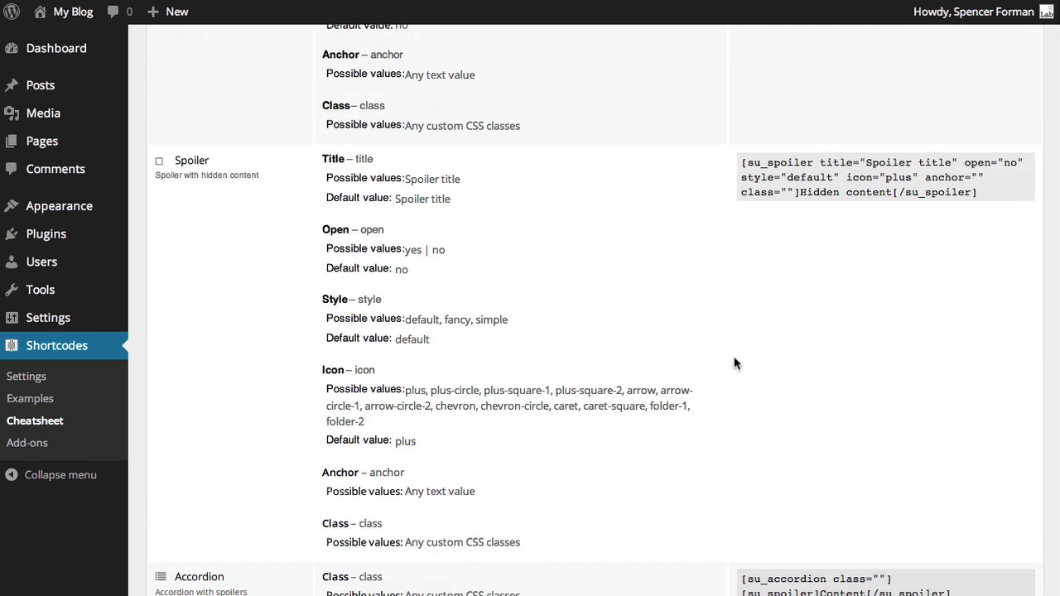
{"action": "scroll", "coordinate": [734, 361], "scroll_direction": "down", "scroll_amount": 8}
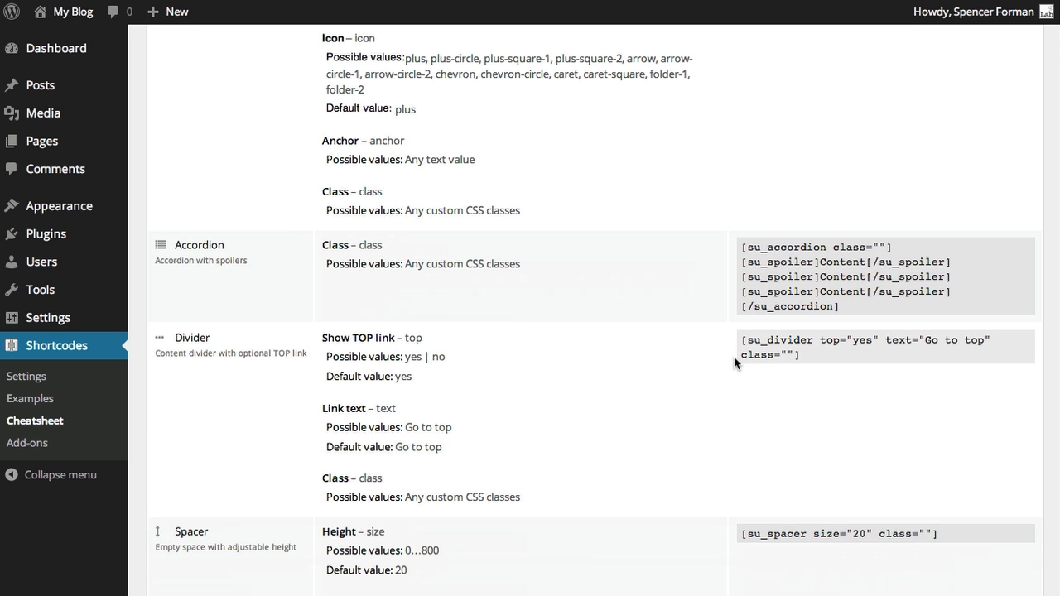
{"action": "scroll", "coordinate": [733, 362], "scroll_direction": "down", "scroll_amount": 5}
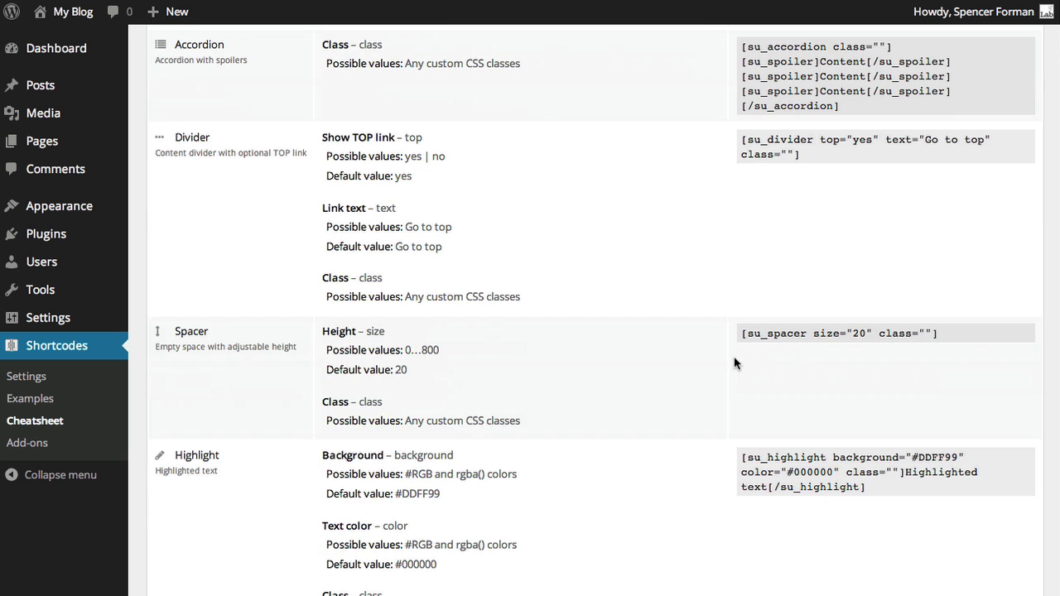
{"action": "scroll", "coordinate": [734, 361], "scroll_direction": "down", "scroll_amount": 15}
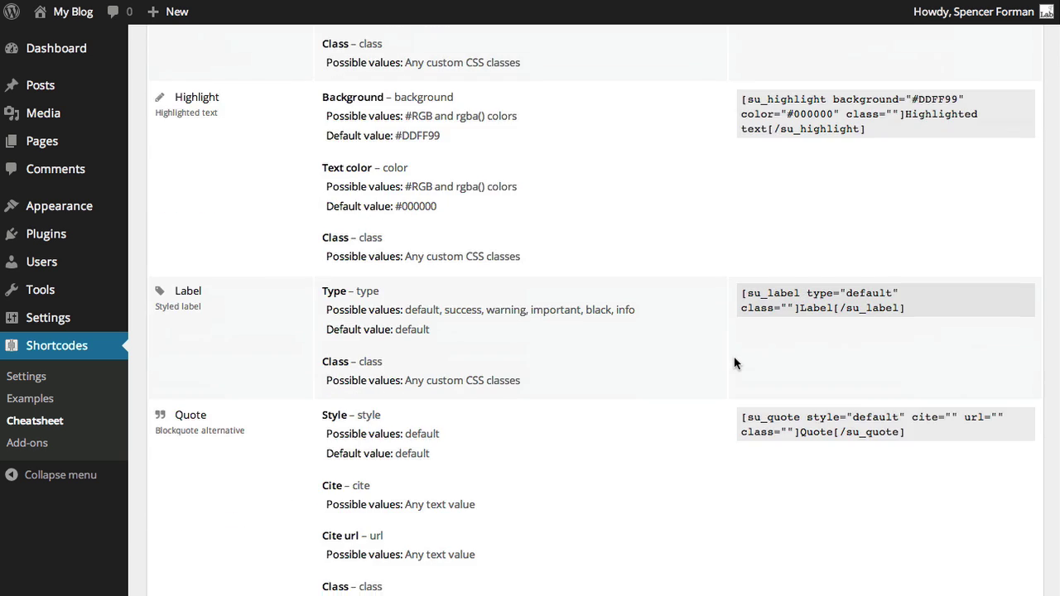
{"action": "scroll", "coordinate": [733, 362], "scroll_direction": "down", "scroll_amount": 6}
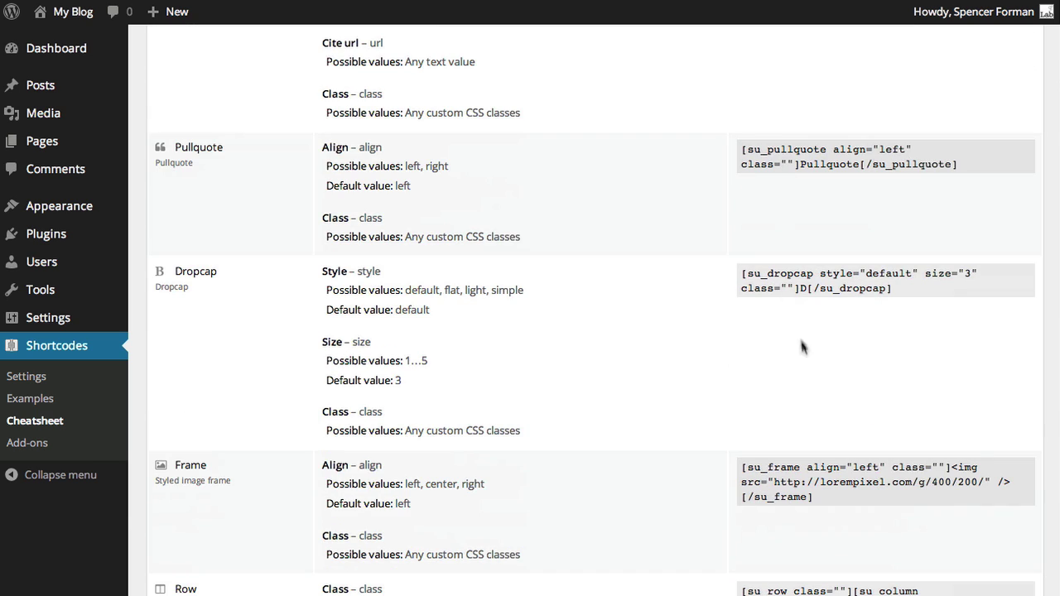
Highlight the example codes of the Dropcap and Frame shortcodes in the cheatsheet
{"action": "left_click_drag", "start_coordinate": [892, 288], "coordinate": [741, 279]}
{"action": "left_click", "coordinate": [756, 487]}
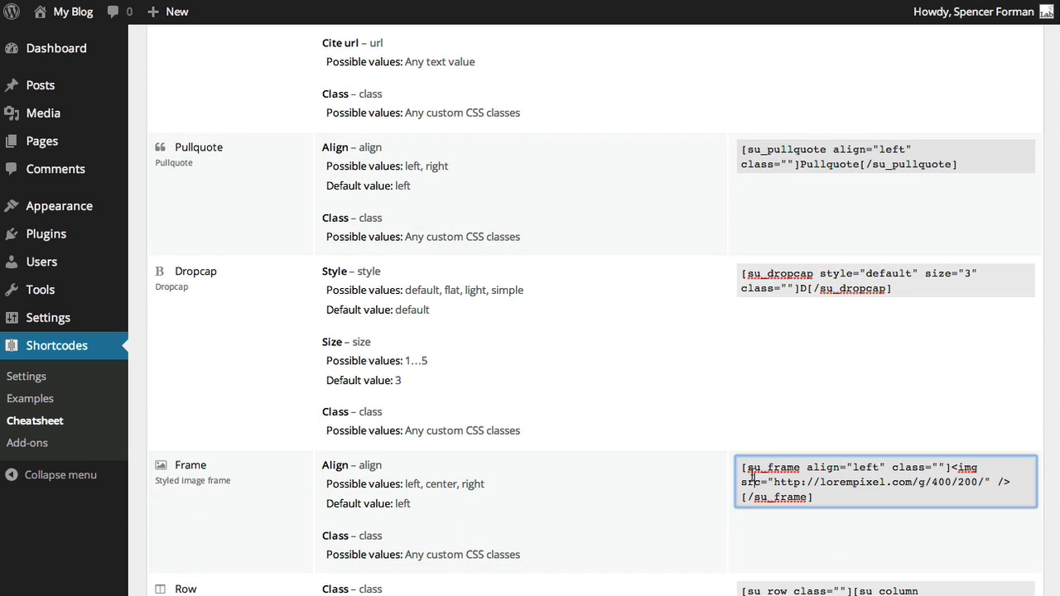
{"action": "left_click_drag", "start_coordinate": [742, 468], "coordinate": [886, 515]}
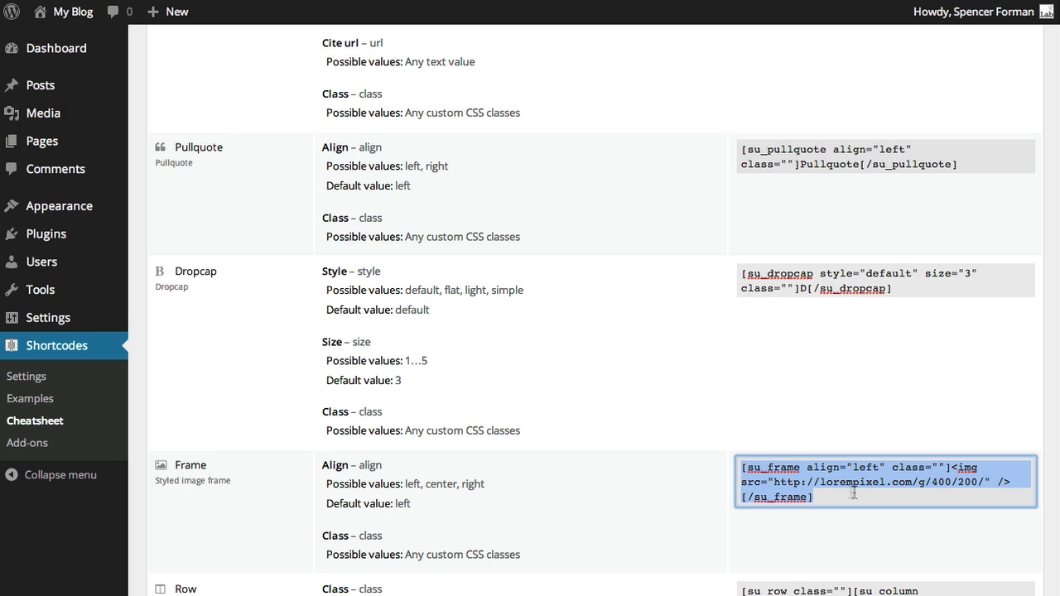
Open the plugin's add-ons overview, open the Add-ons bundle details and review its license offer and included add-ons
{"action": "left_click", "coordinate": [43, 447]}
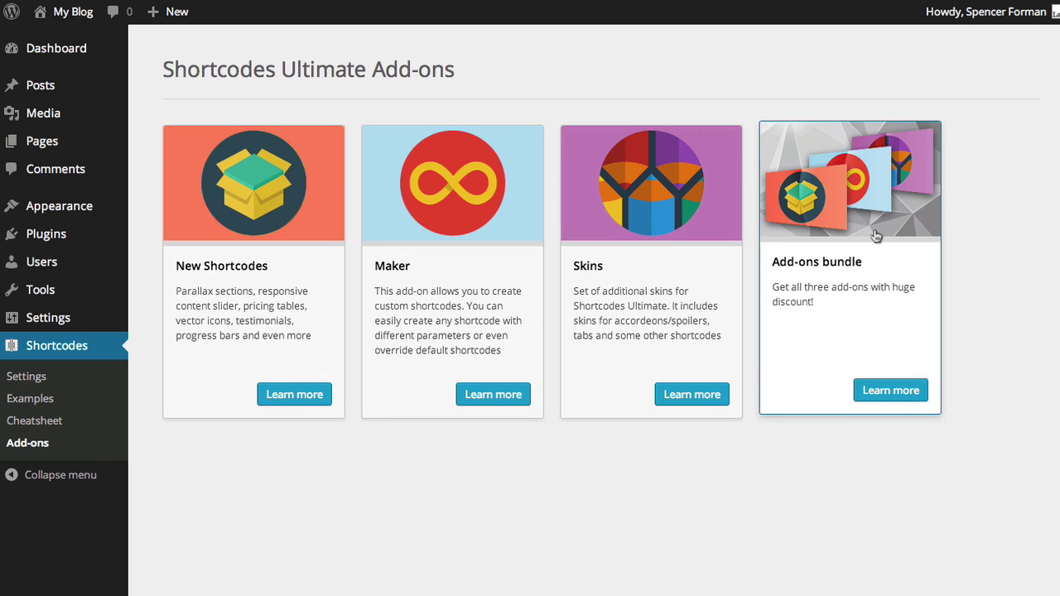
{"action": "left_click", "coordinate": [873, 396]}
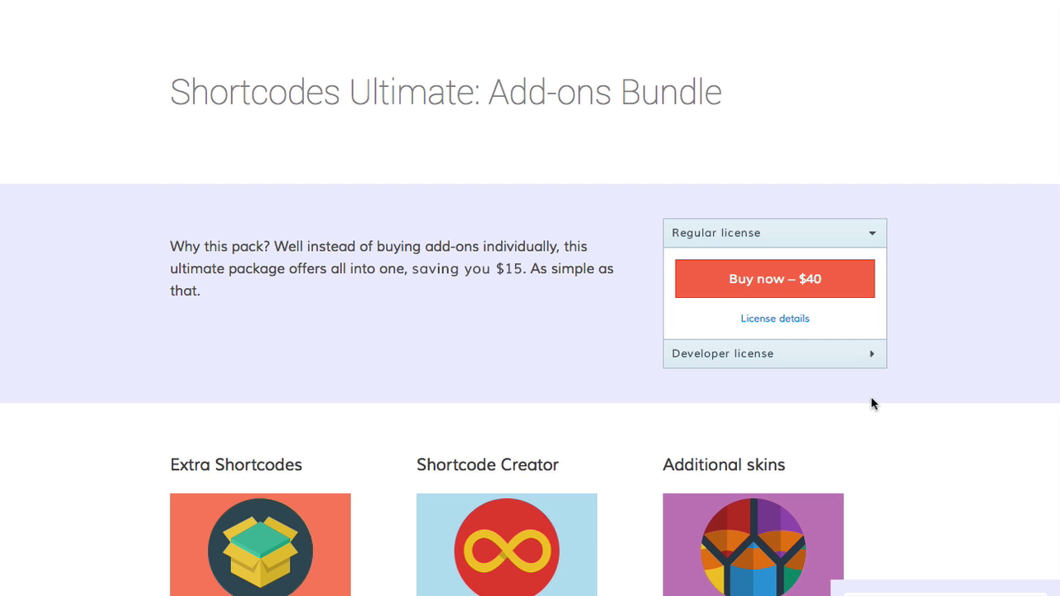
{"action": "scroll", "coordinate": [870, 404], "scroll_direction": "down", "scroll_amount": 2}
{"action": "scroll", "coordinate": [871, 404], "scroll_direction": "down", "scroll_amount": 1}
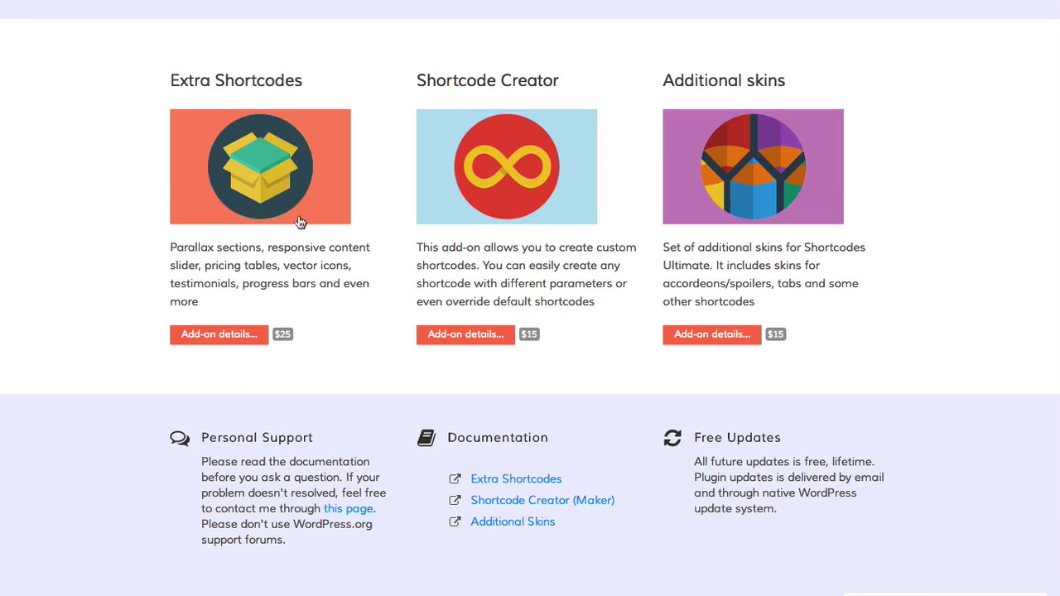
{"action": "scroll", "coordinate": [637, 333], "scroll_direction": "up", "scroll_amount": 5}
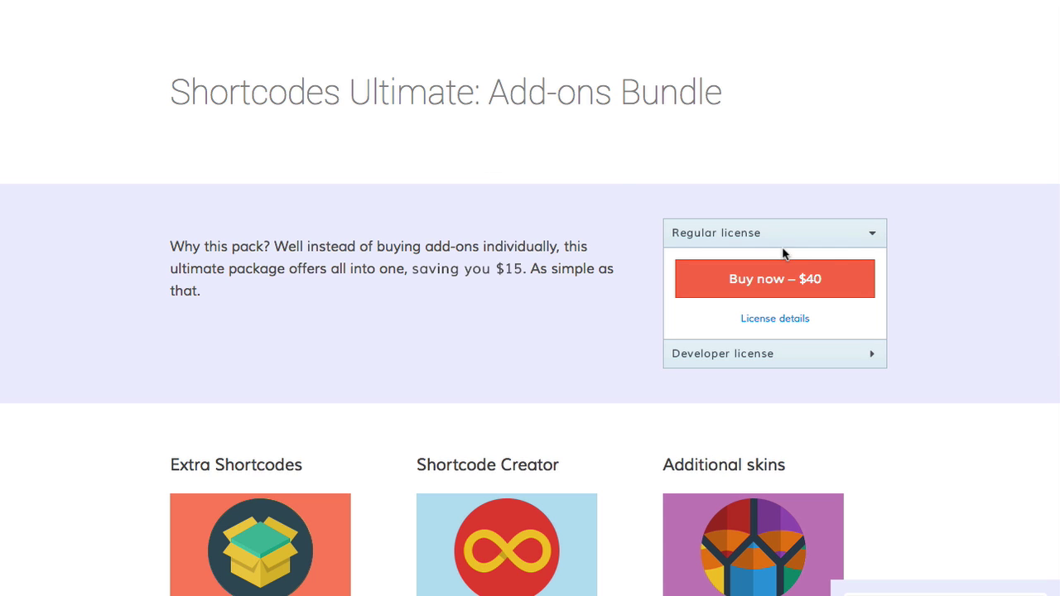
{"action": "scroll", "coordinate": [982, 336], "scroll_direction": "down", "scroll_amount": 5}
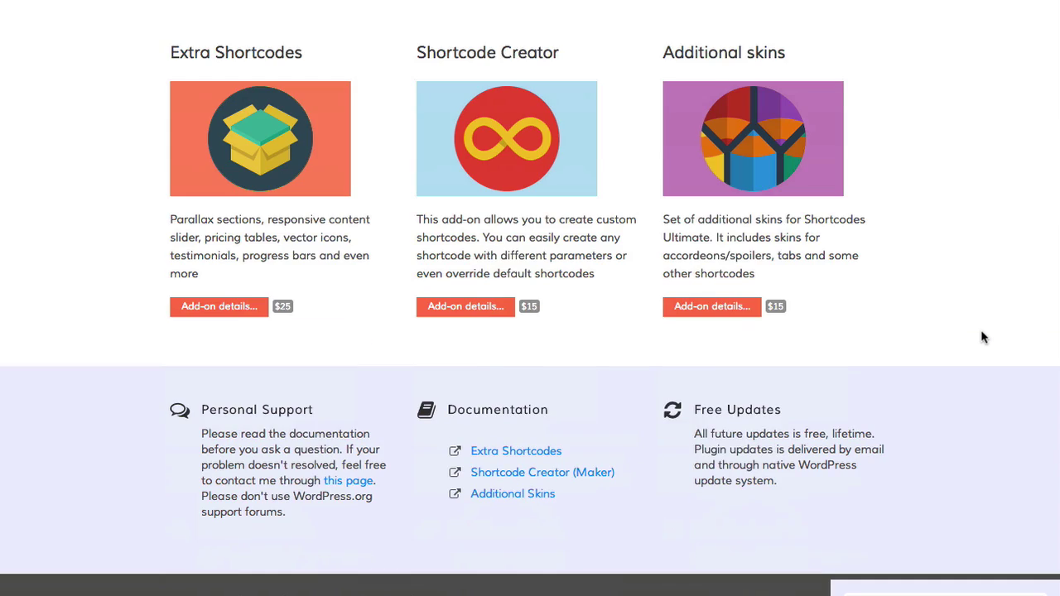